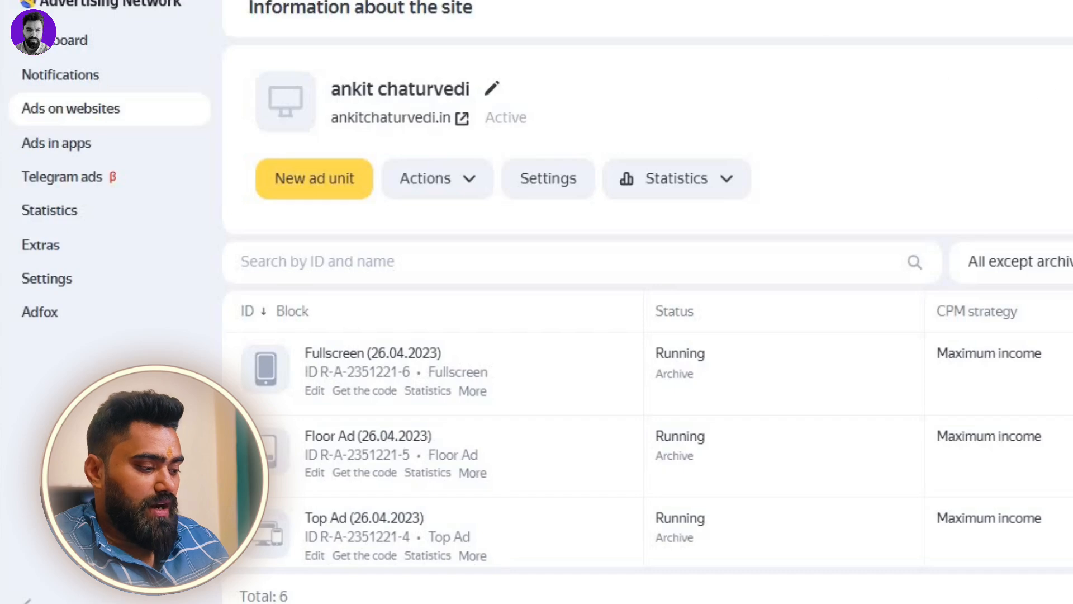
- Look over the website's home page, from the featured exact match domains article down to the recent posts
scroll(648, 280, down, 1)
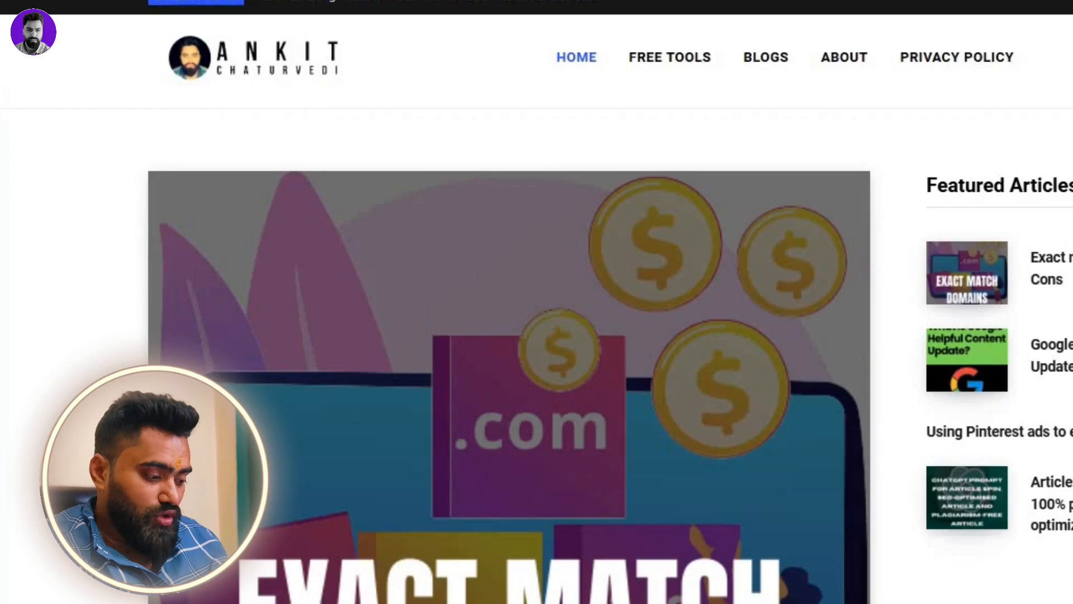
scroll(537, 302, down, 7)
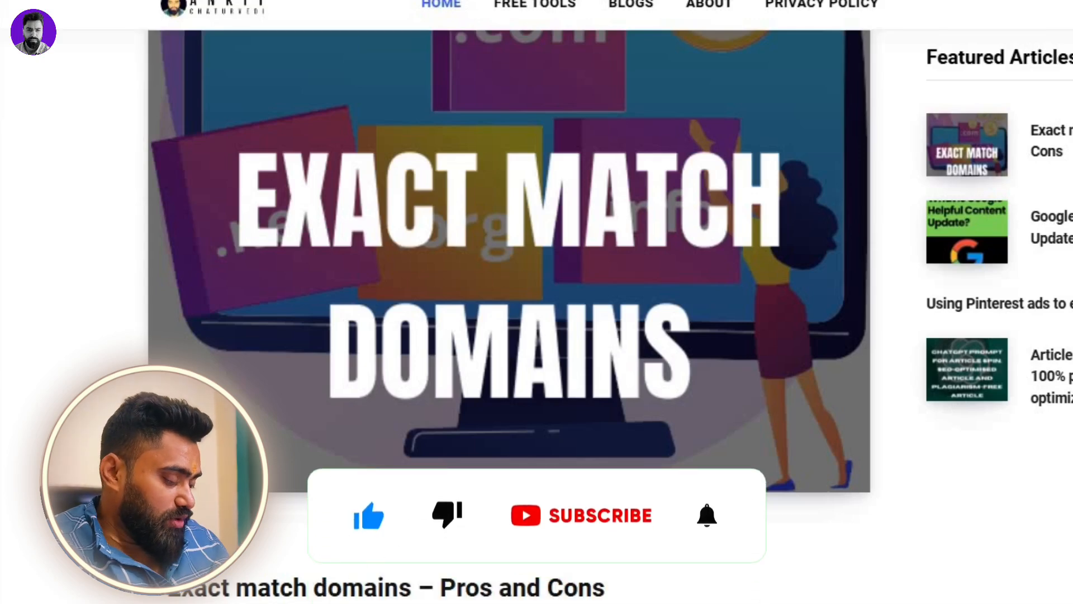
scroll(508, 269, down, 5)
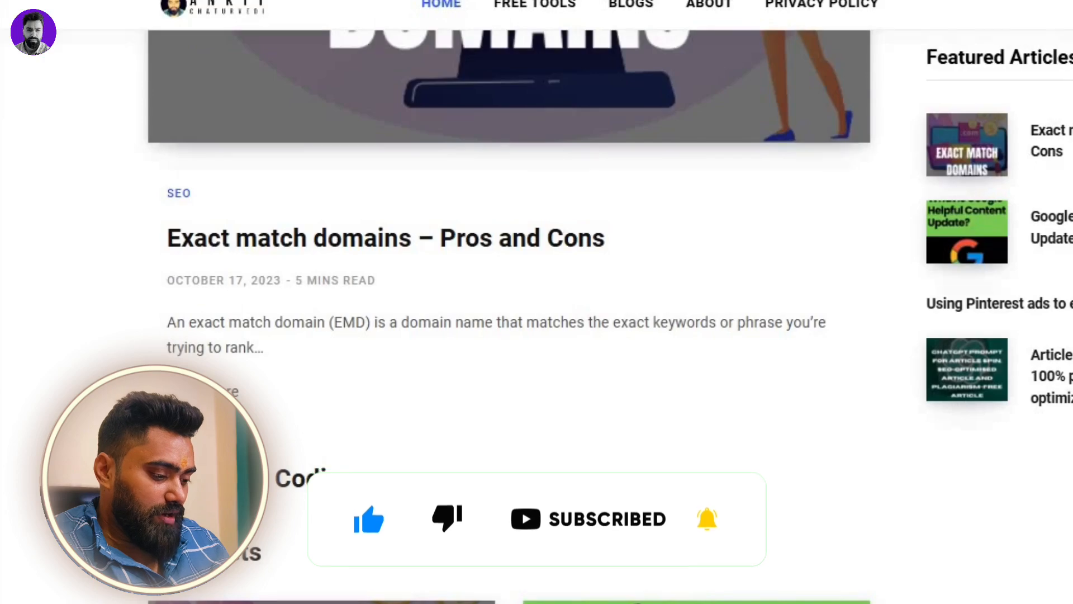
scroll(537, 313, down, 10)
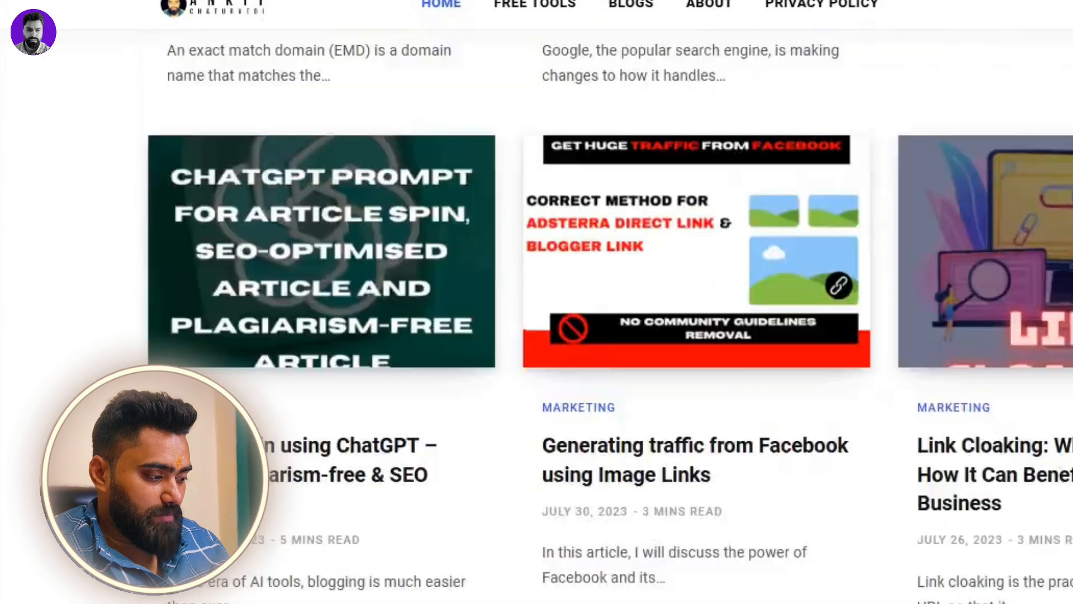
scroll(537, 313, up, 10)
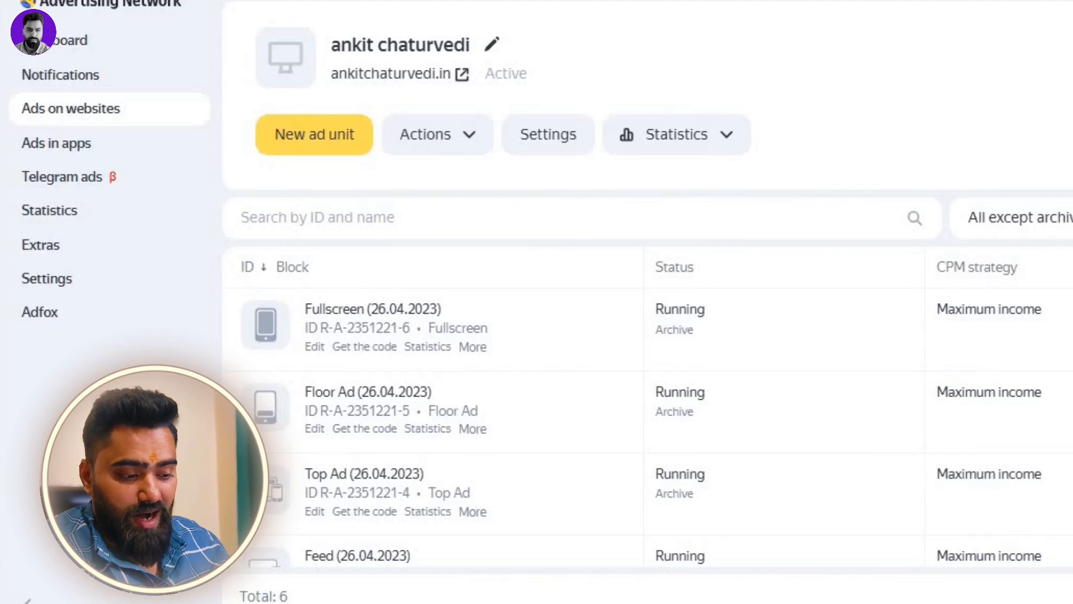
- Review the ad block types offered for a new ad unit and return to the site's ad unit list
scroll(649, 284, down, 1)
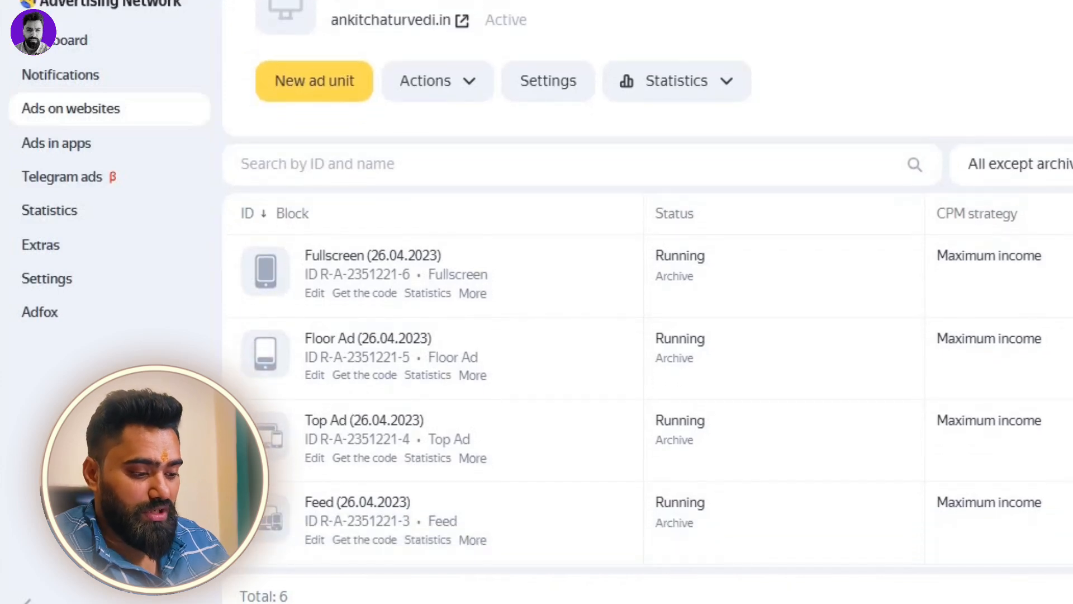
click(333, 99)
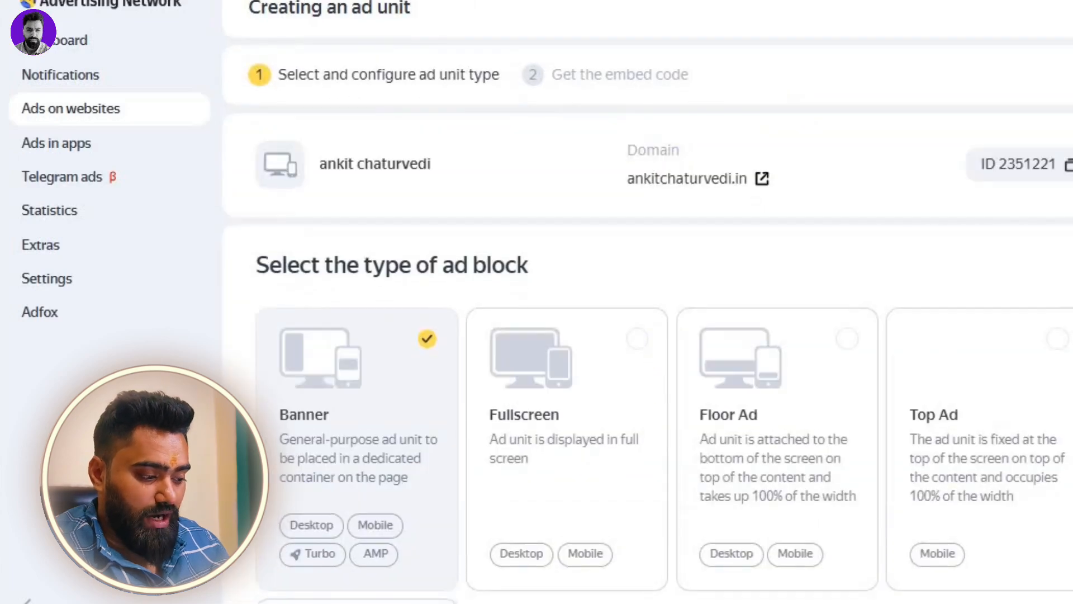
scroll(648, 302, down, 4)
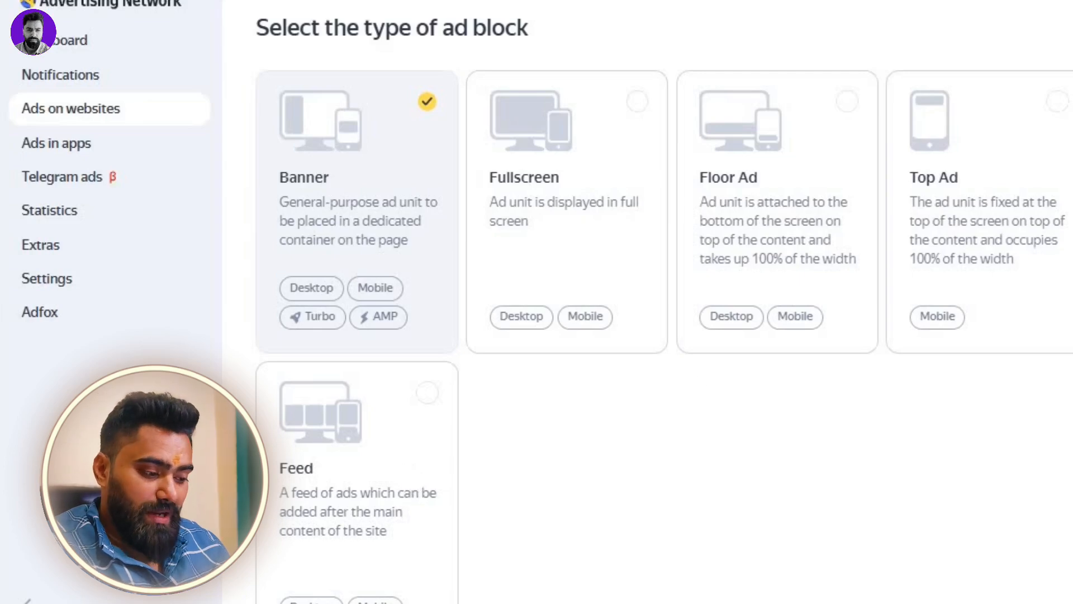
scroll(664, 302, down, 2)
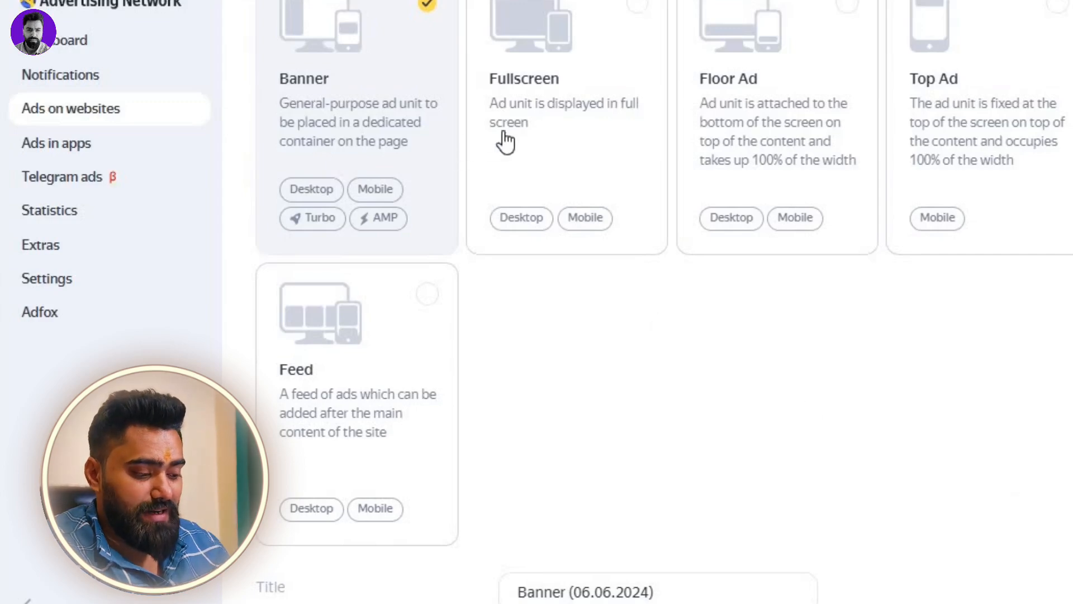
scroll(648, 303, up, 6)
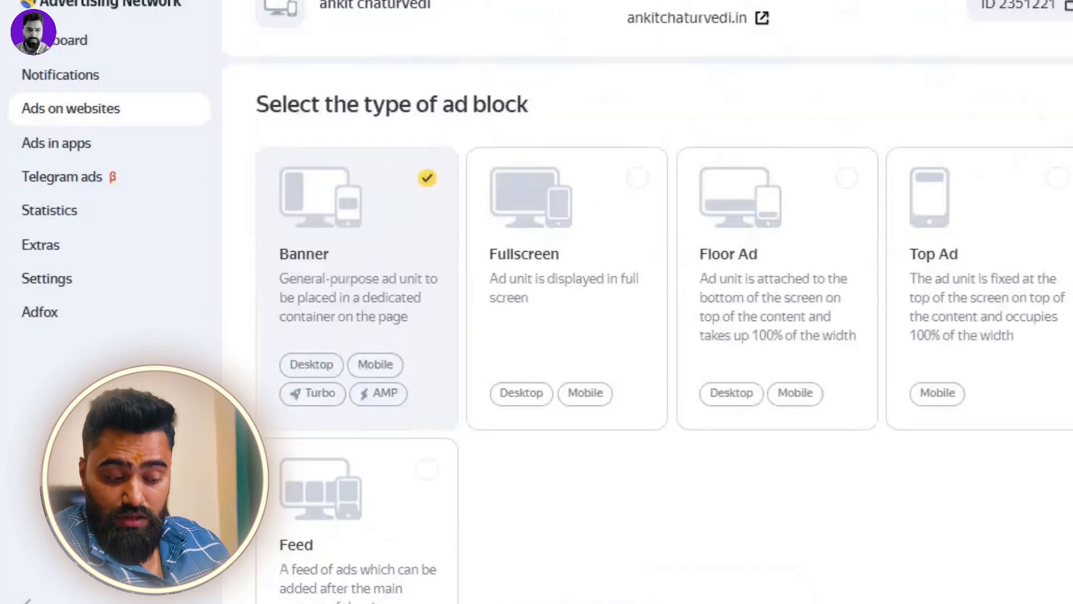
scroll(648, 301, down, 4)
scroll(649, 302, up, 3)
scroll(449, 442, down, 3)
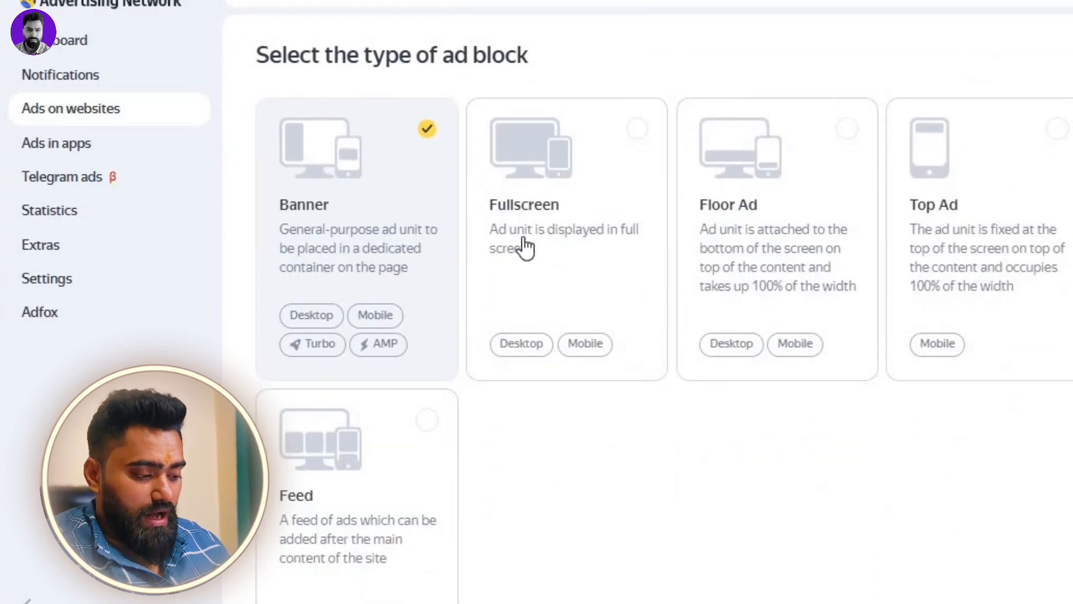
scroll(648, 302, up, 3)
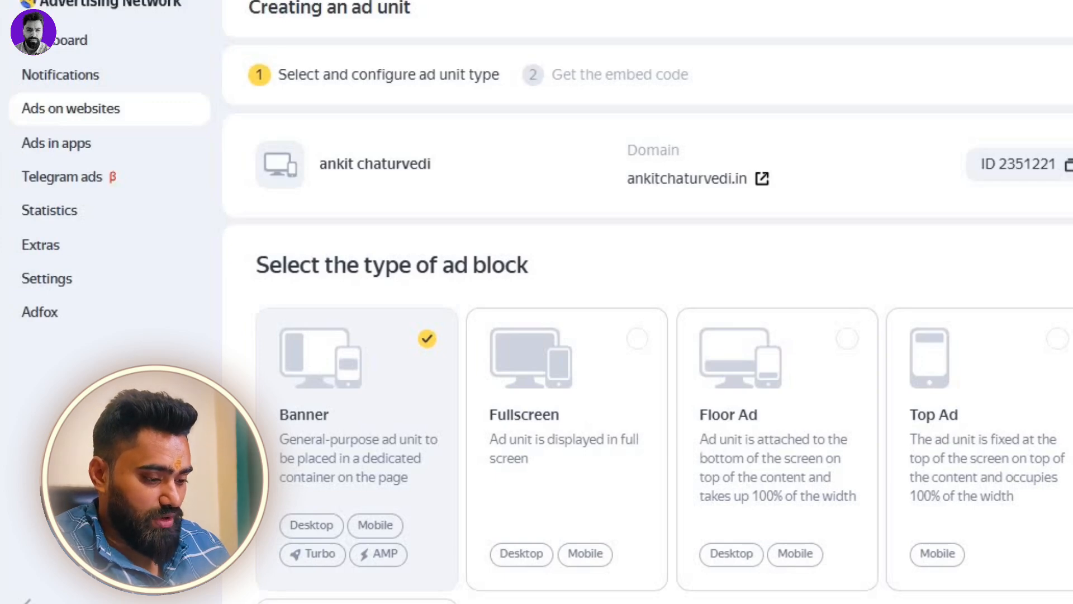
key(alt+Left)
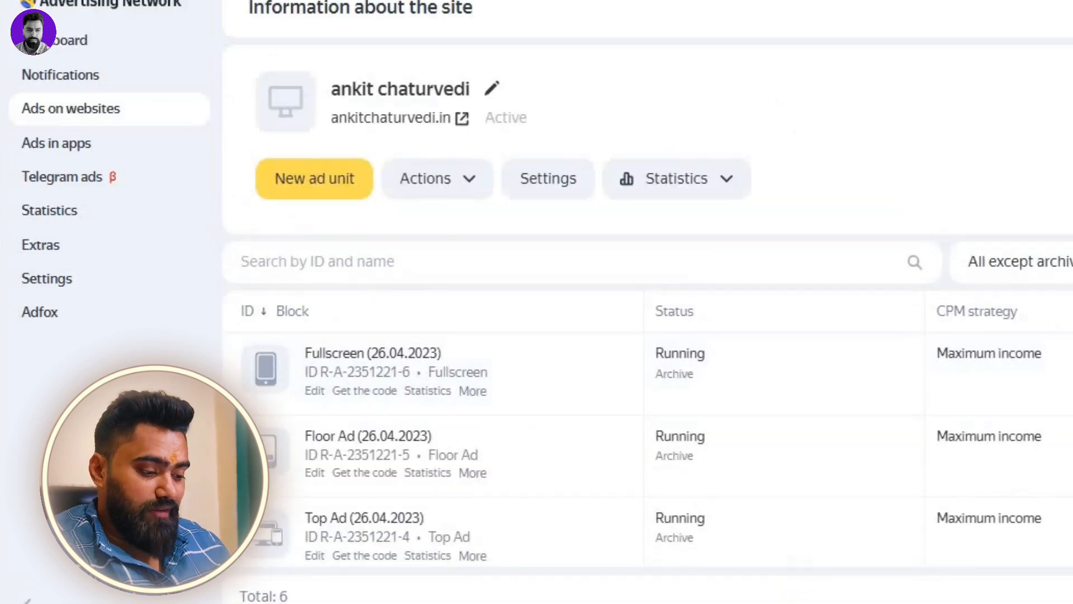
- Open the embed code of the Fullscreen (26.04.2023) ad unit
scroll(487, 236, down, 4)
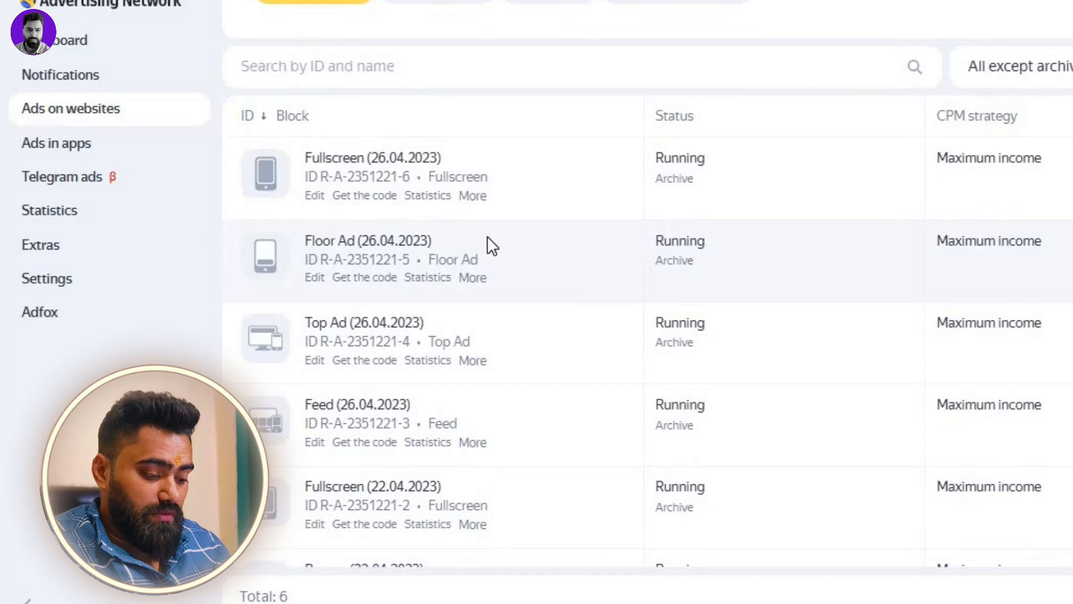
click(348, 202)
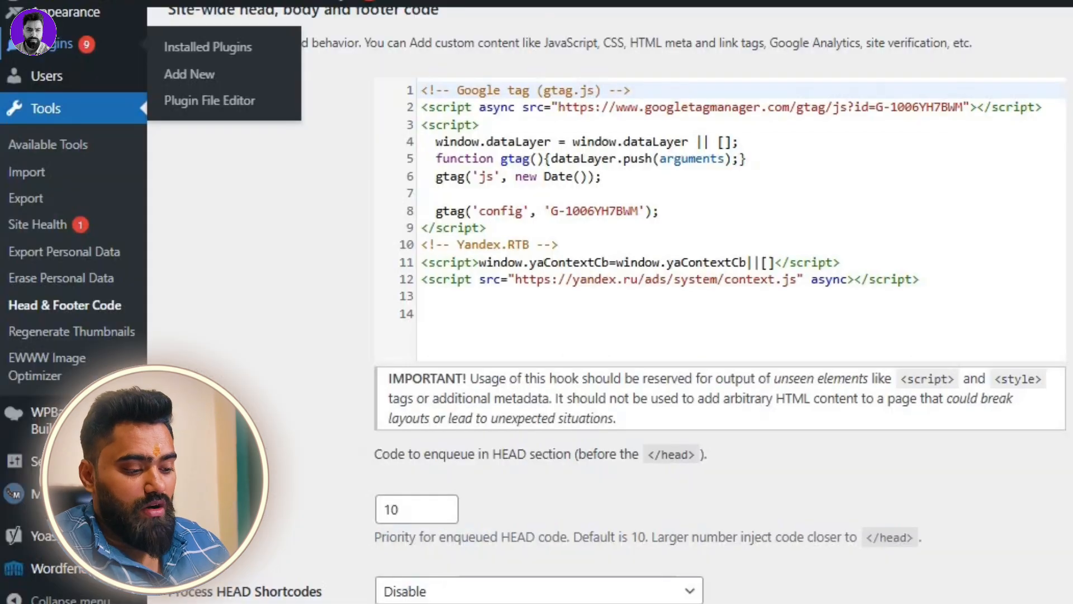
- Switch to the WordPress list of installed plugins and locate the Head & Footer Code plugin
click(788, 1)
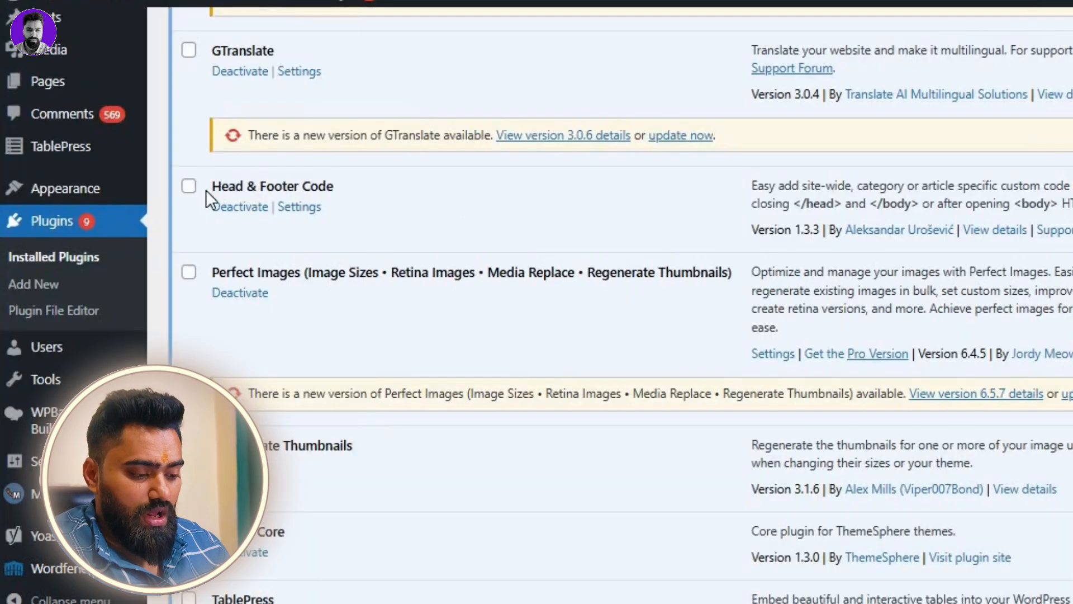
drag(206, 190, 358, 203)
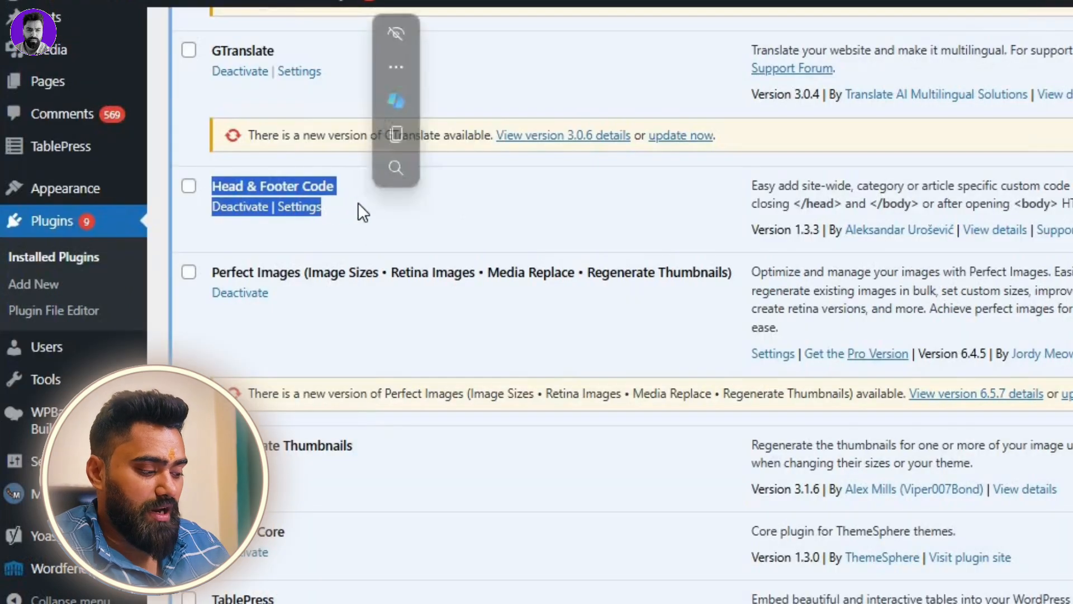
click(358, 202)
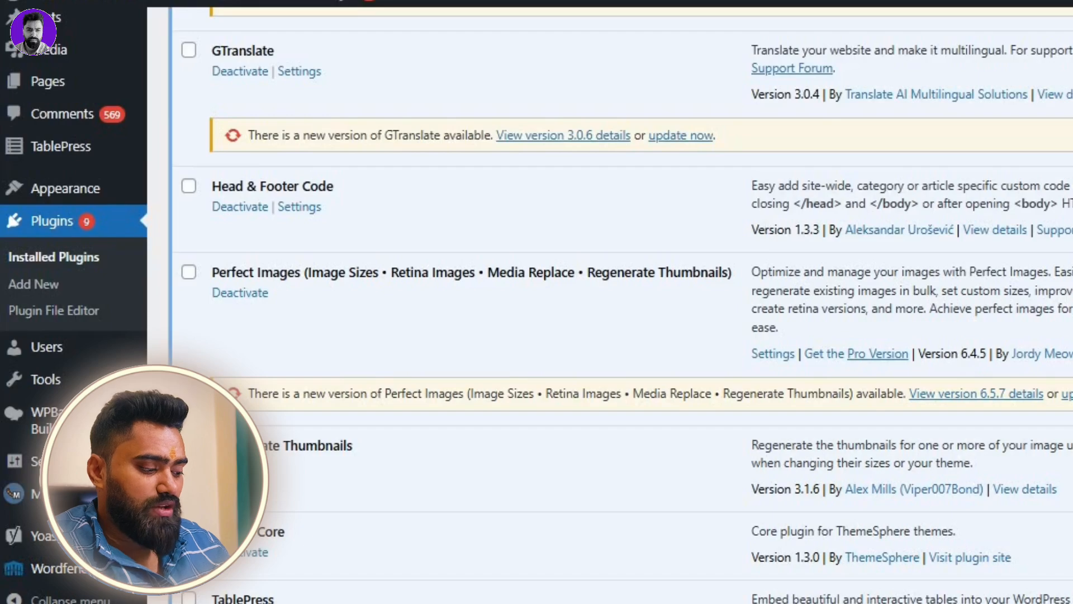
scroll(620, 305, up, 12)
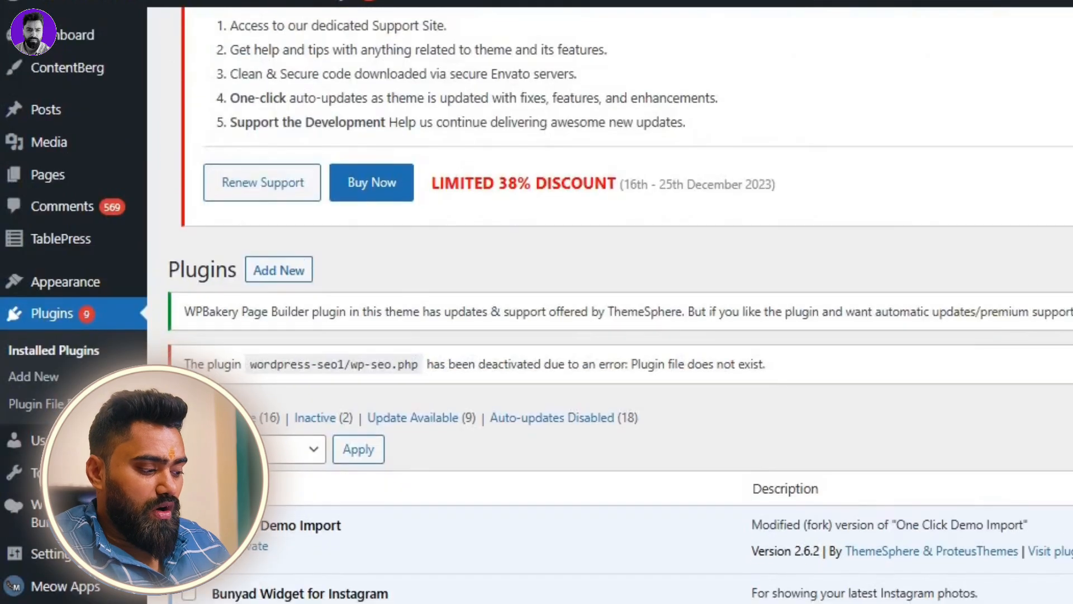
scroll(621, 306, down, 2)
scroll(621, 305, down, 2)
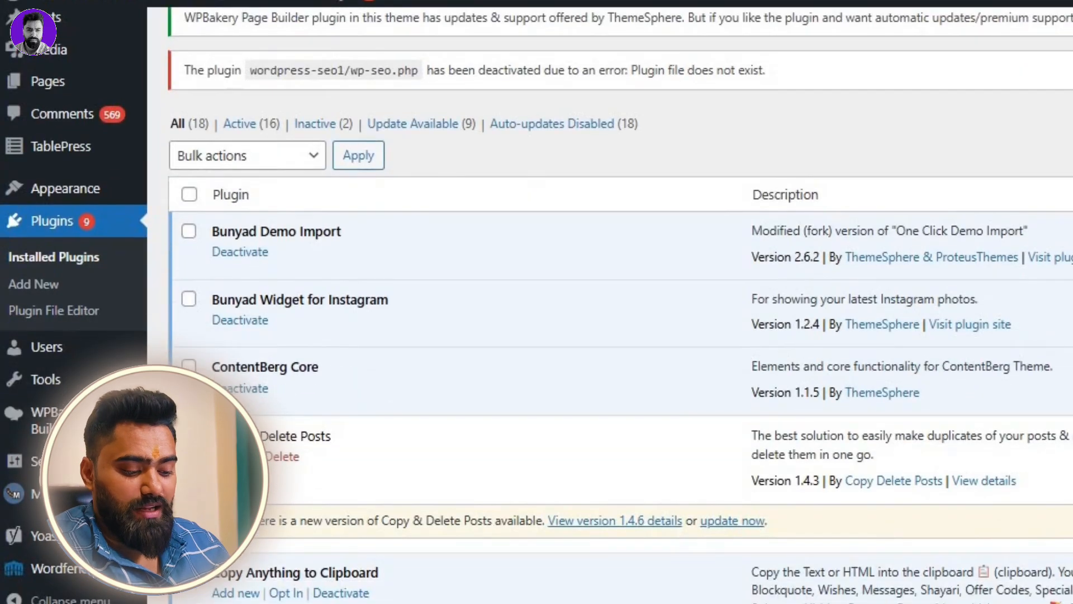
scroll(621, 305, down, 10)
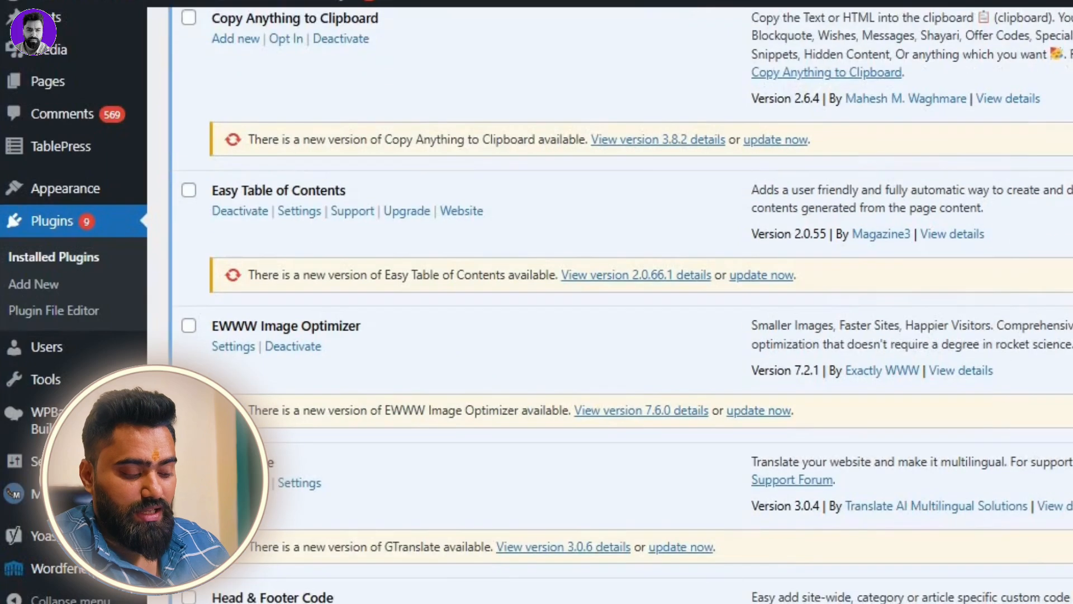
scroll(621, 305, down, 6)
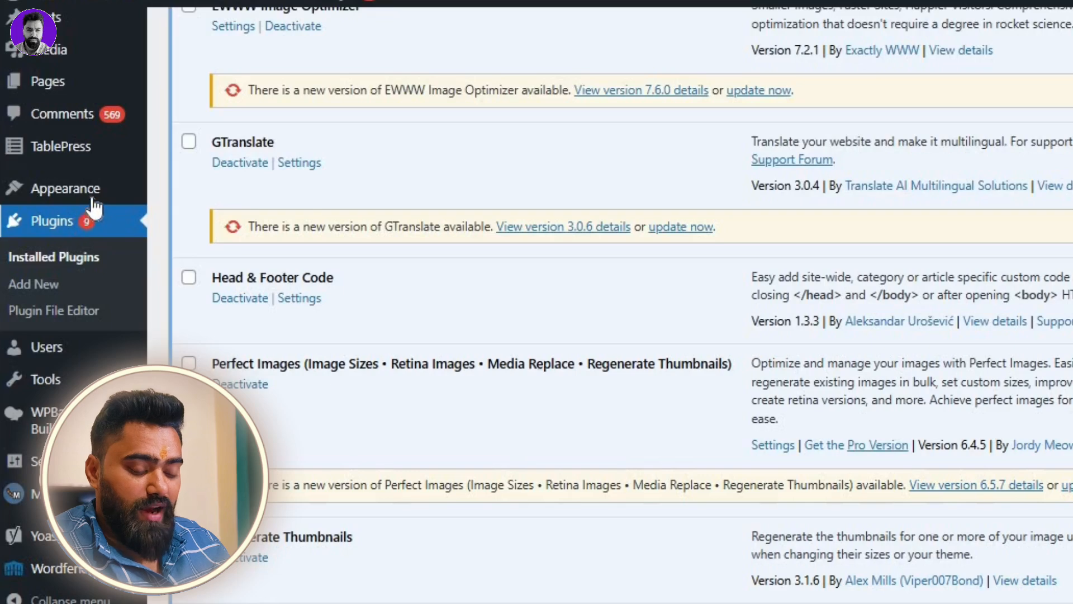
- Open the Theme File Editor in a new browser tab and look through the ContentBerg stylesheet page
mouse_move(91, 195)
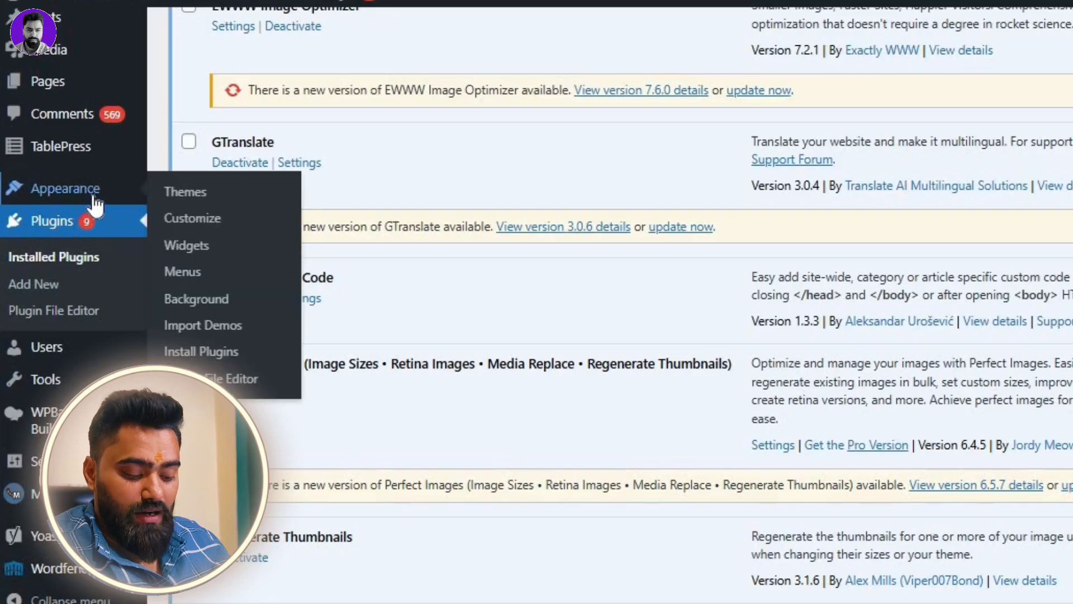
right_click(236, 384)
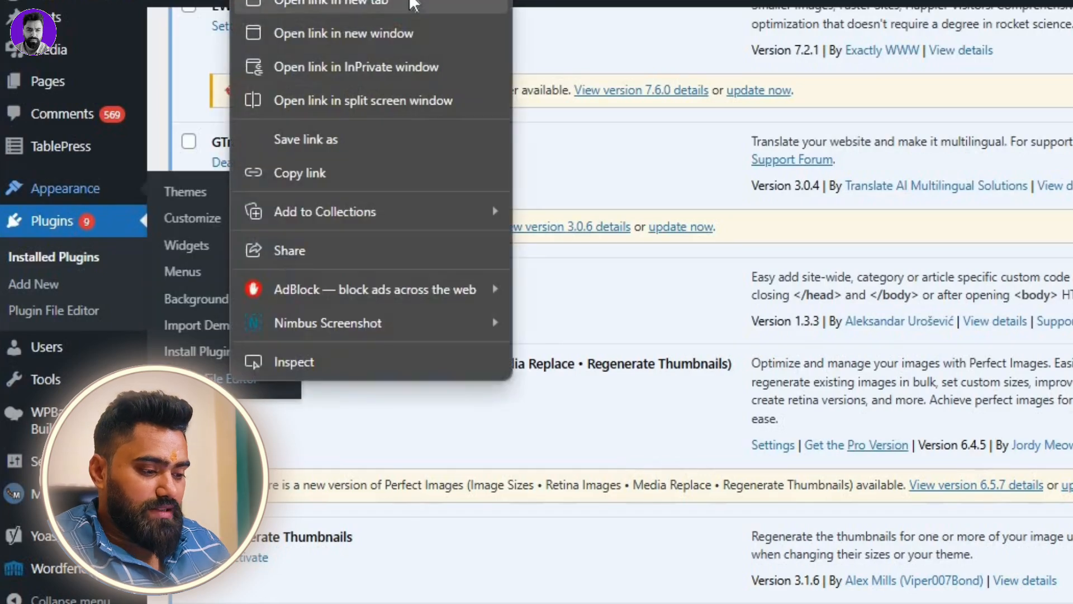
click(413, 5)
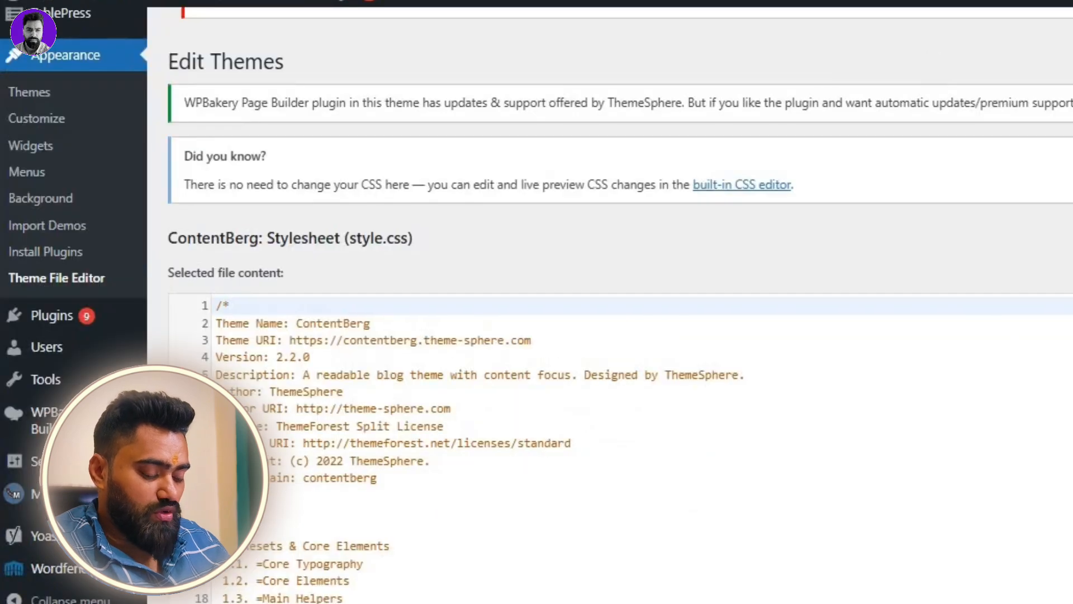
scroll(615, 336, down, 3)
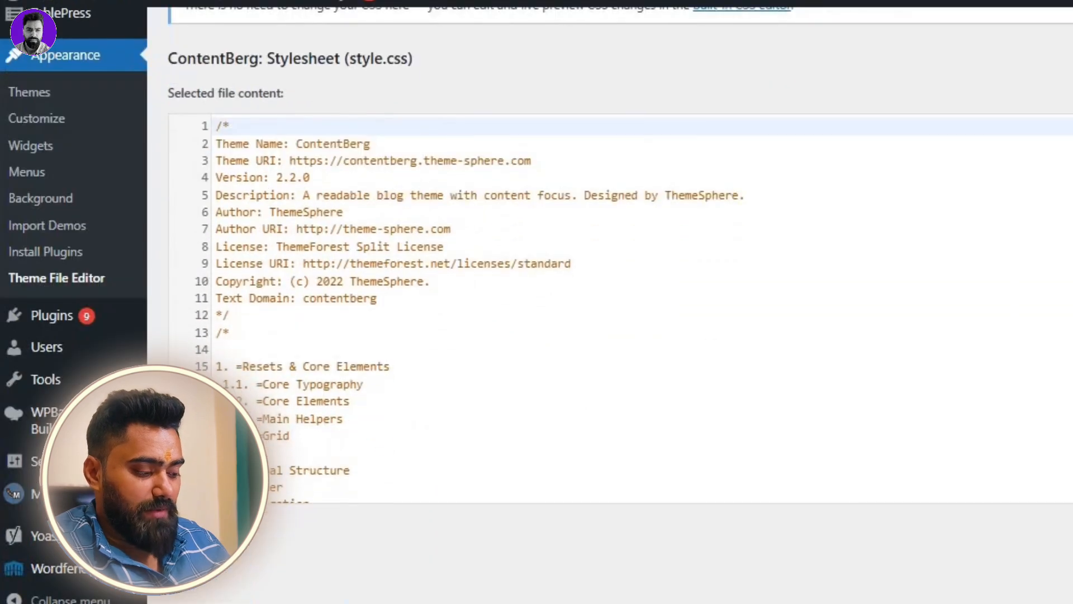
scroll(614, 309, down, 20)
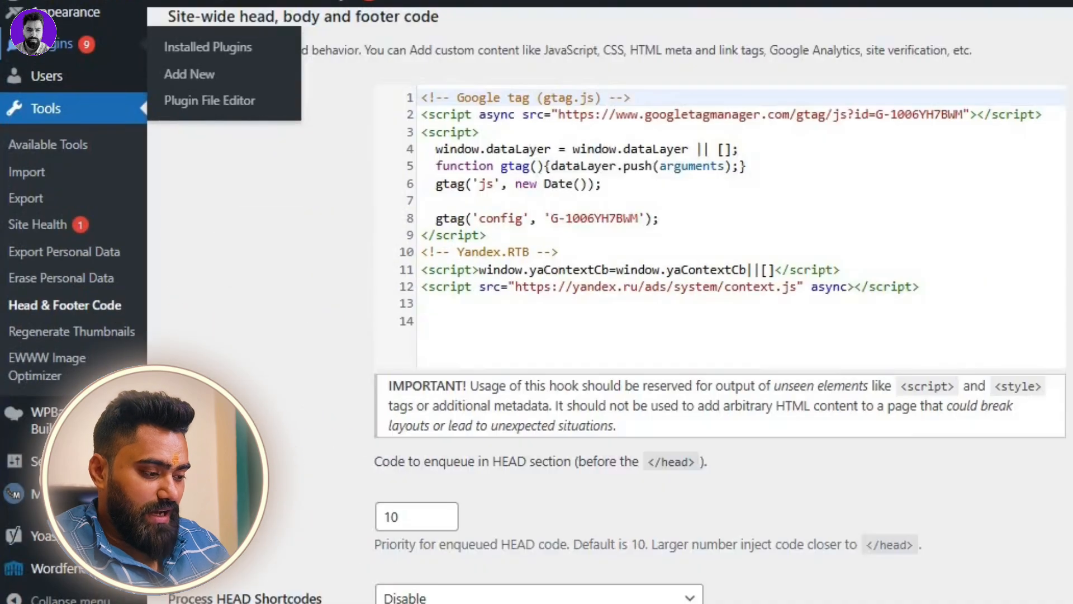
- Copy the YAN loader code of the fullscreen ad unit from the Yandex Advertising Network
scroll(615, 308, down, 3)
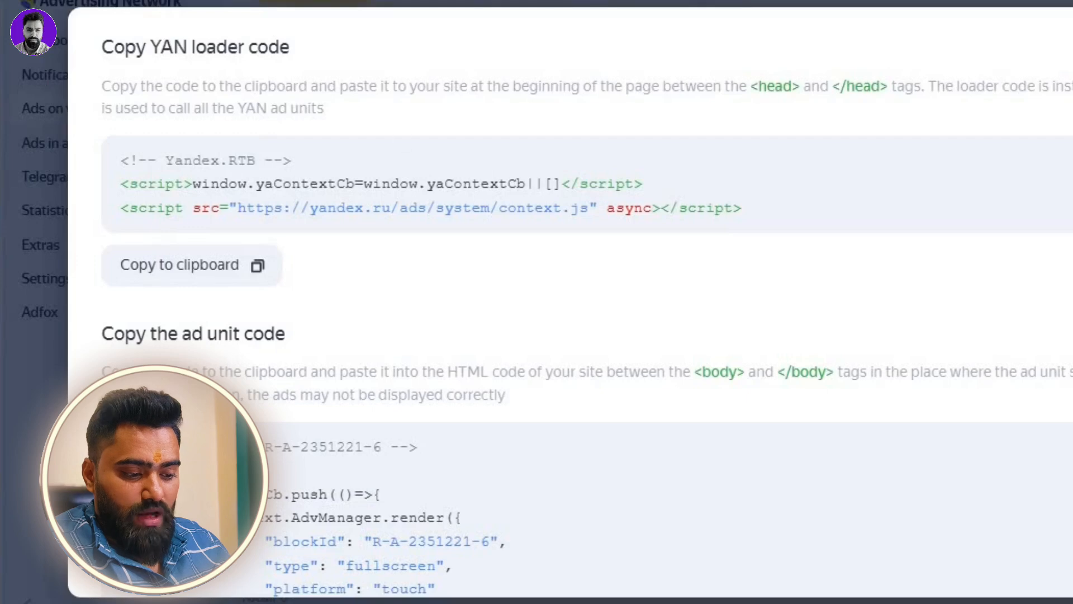
drag(103, 156, 752, 226)
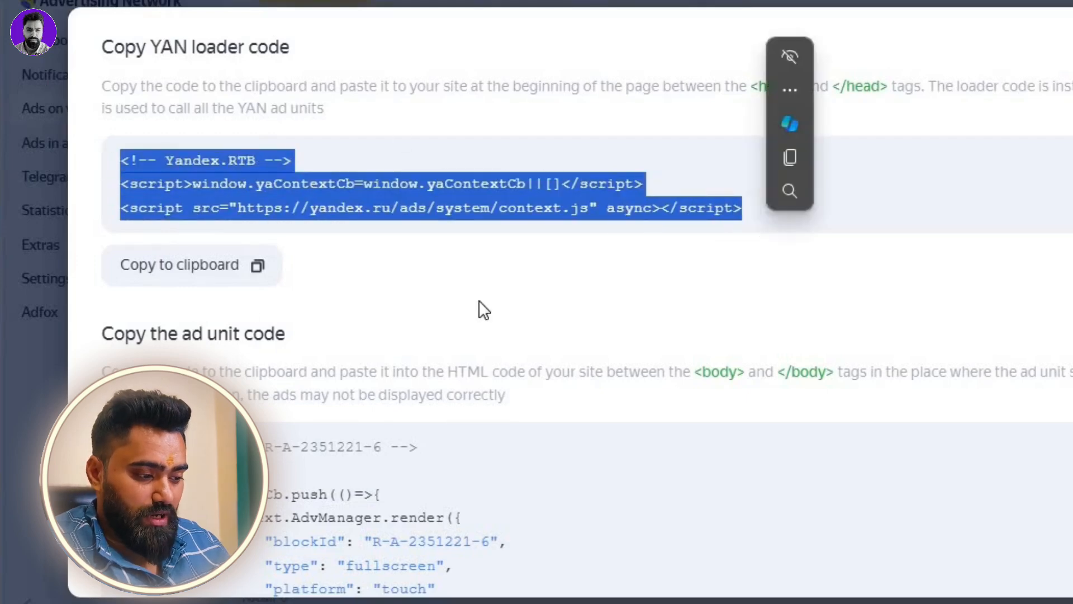
click(212, 280)
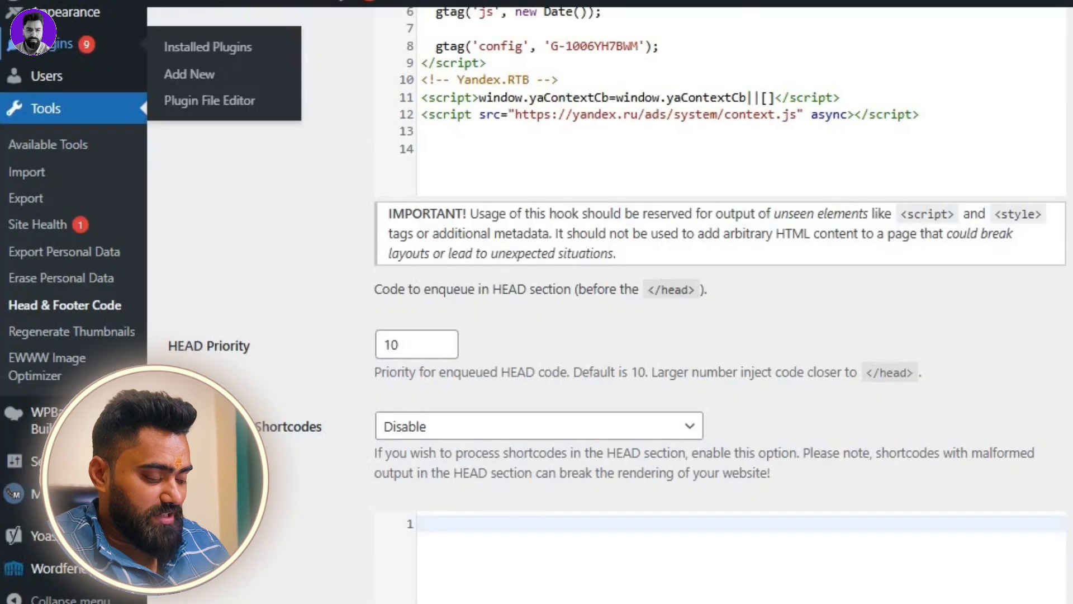
- Select the Yandex.RTB loader script in the site-wide HEAD code of the WordPress Head & Footer Code settings for checking
scroll(308, 358, up, 5)
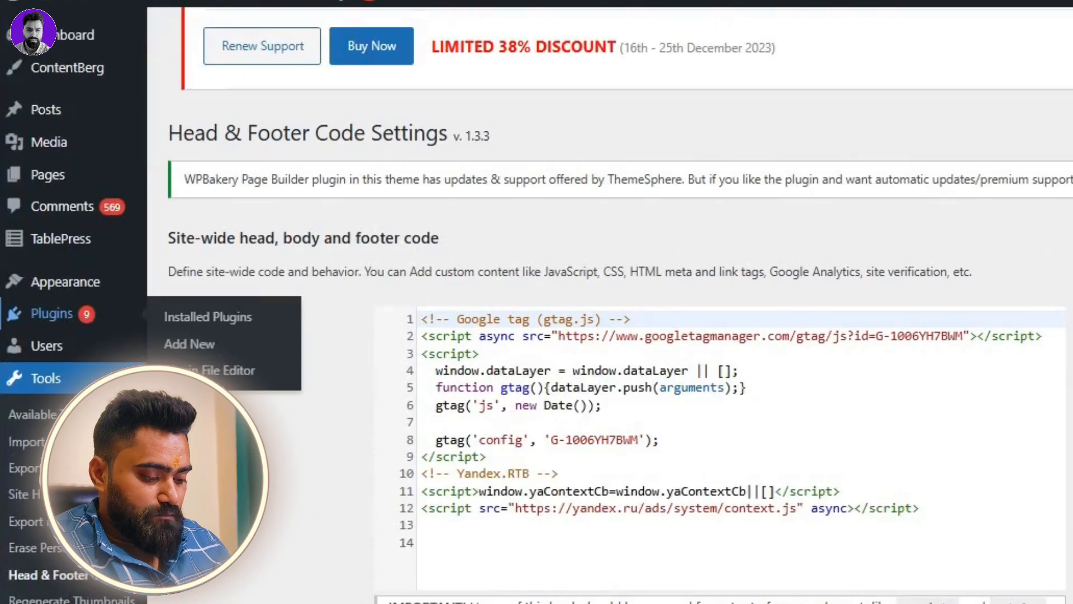
scroll(308, 358, down, 1)
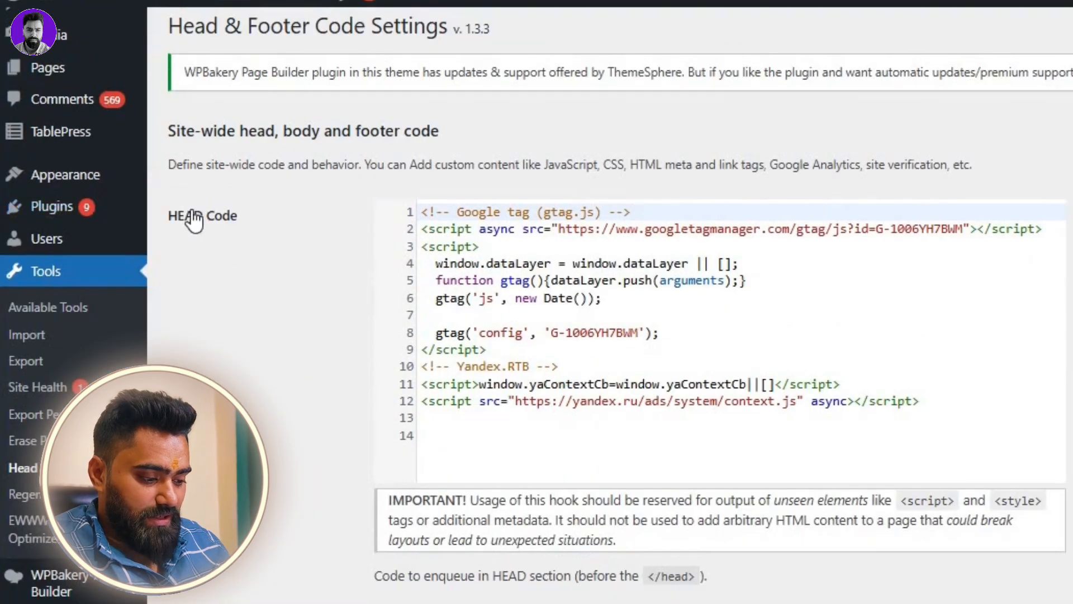
drag(193, 216, 290, 330)
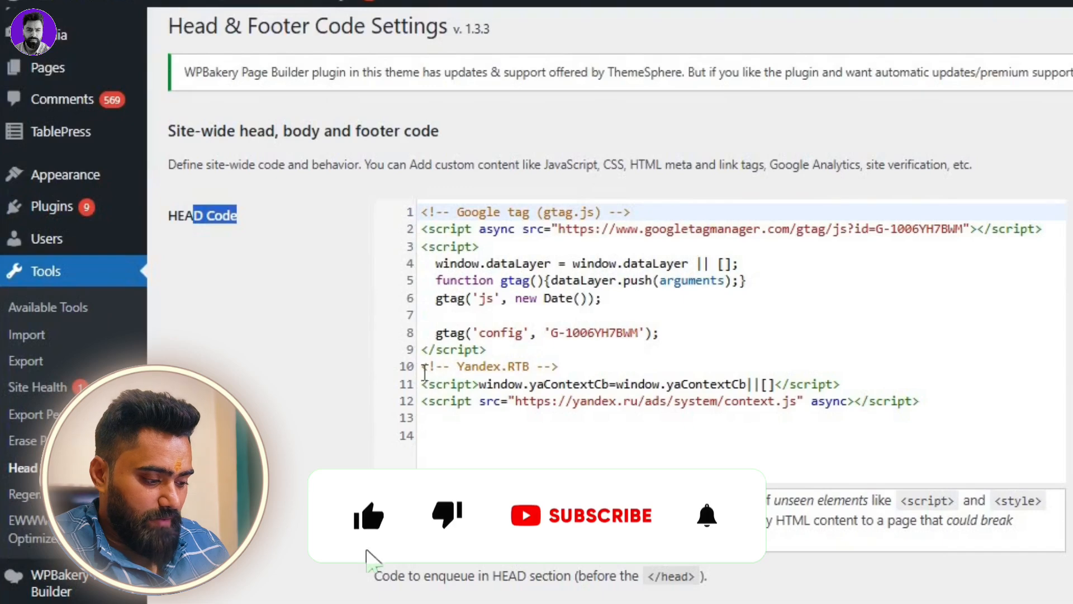
drag(422, 367, 943, 421)
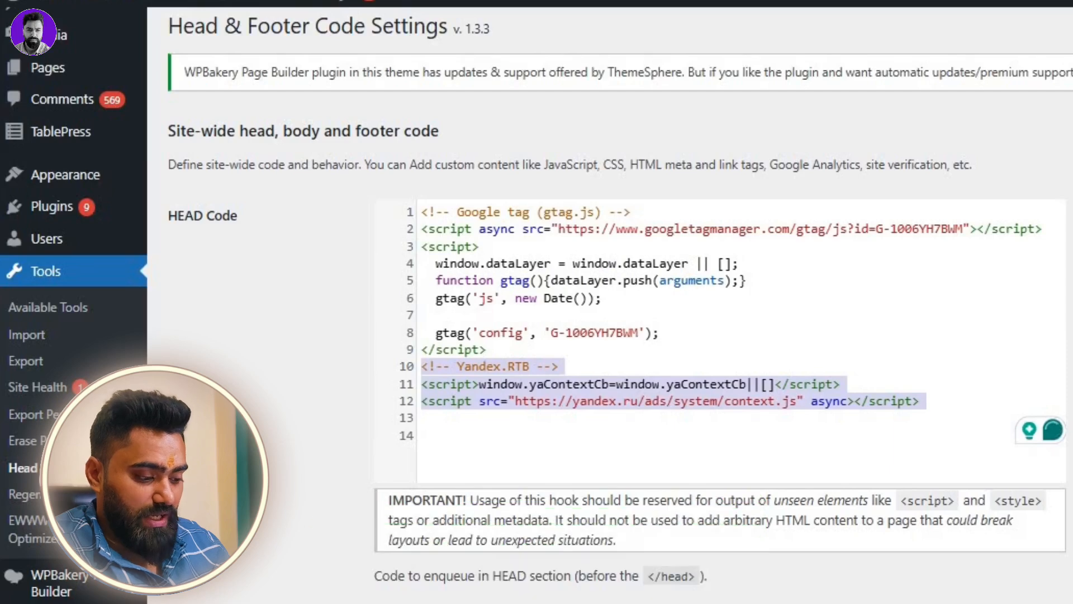
scroll(615, 303, down, 2)
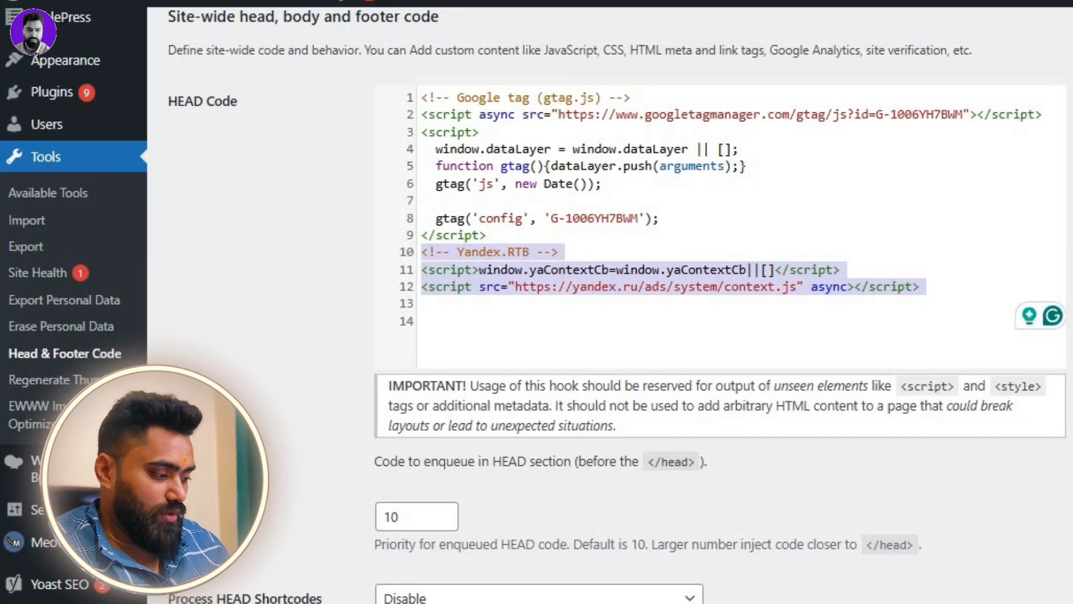
- Copy the ad unit code of Fullscreen (26.04.2023) from the Yandex Advertising Network and paste it into the WordPress site-wide BODY code
scroll(615, 302, down, 5)
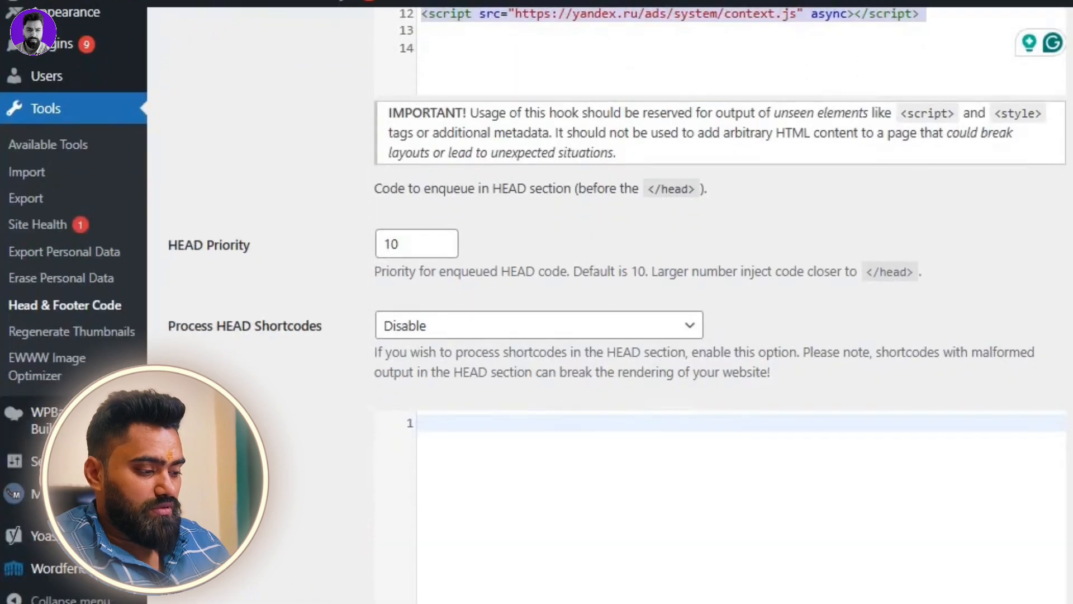
click(269, 1)
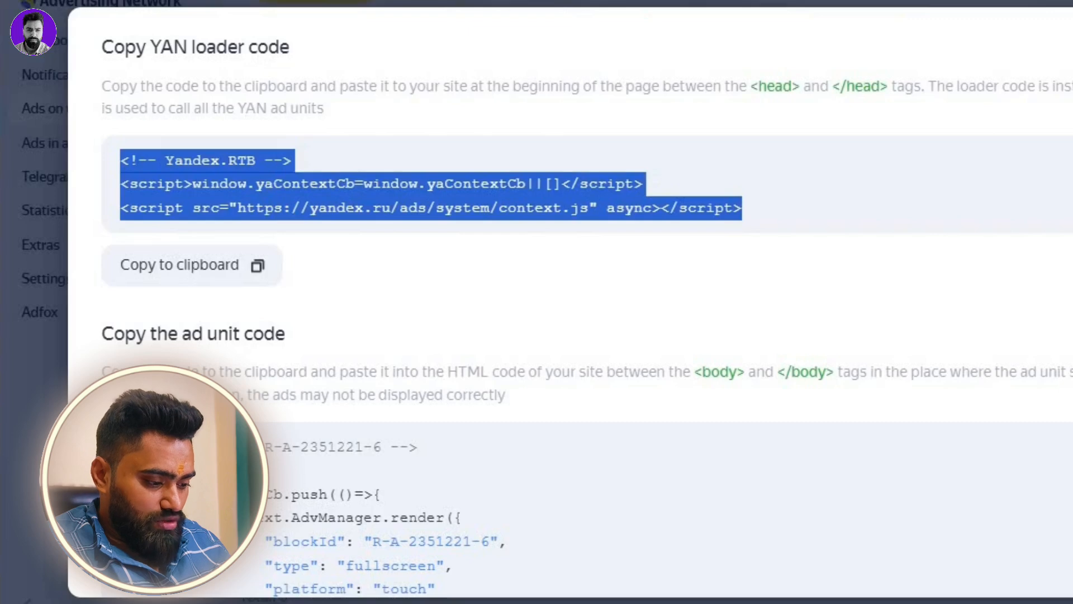
key(Escape)
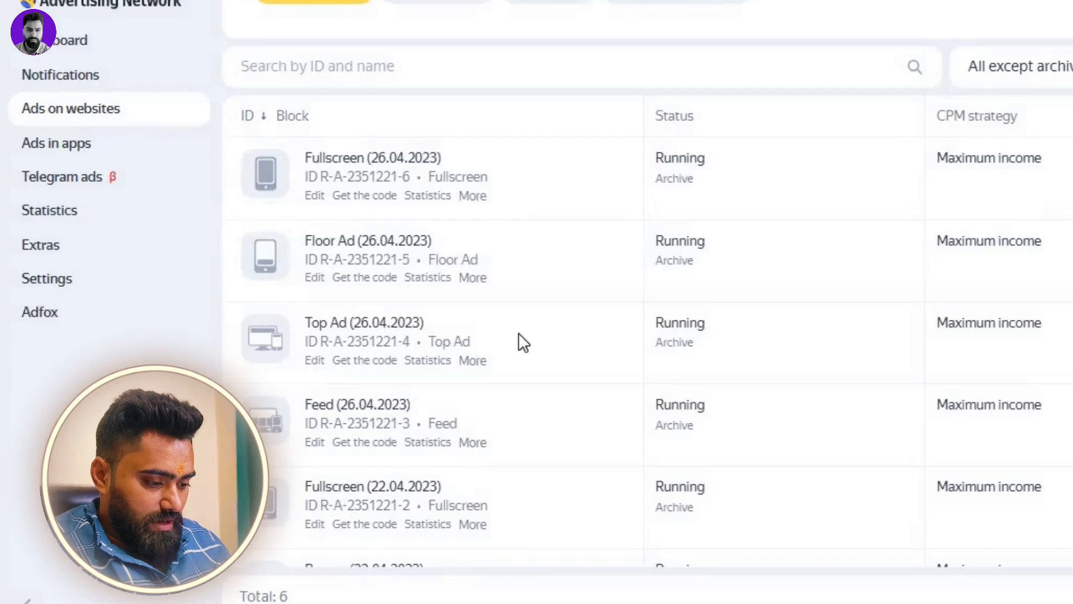
click(362, 198)
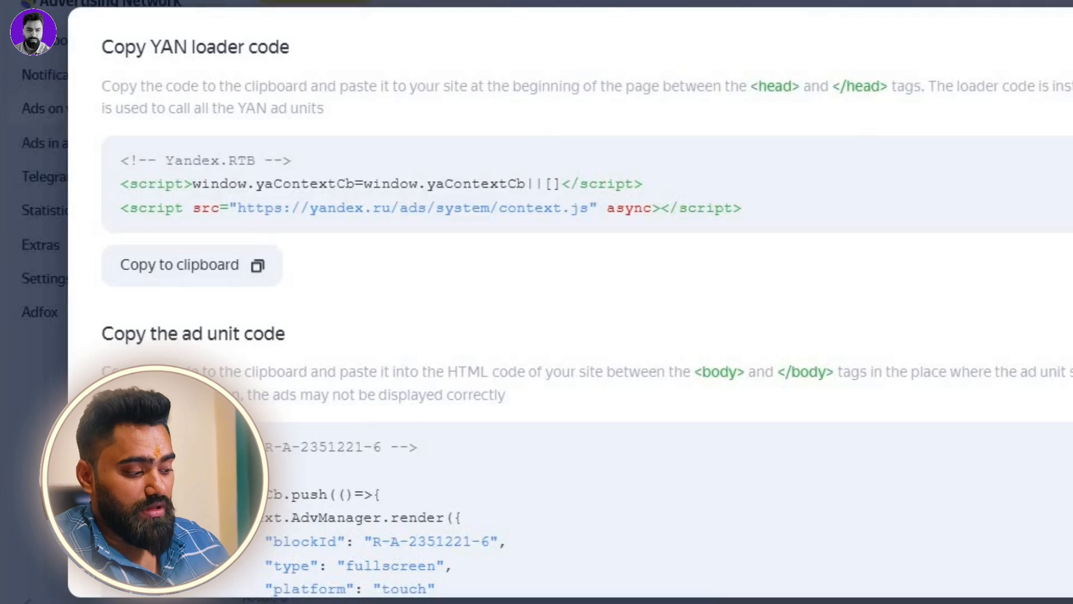
scroll(999, 466, down, 3)
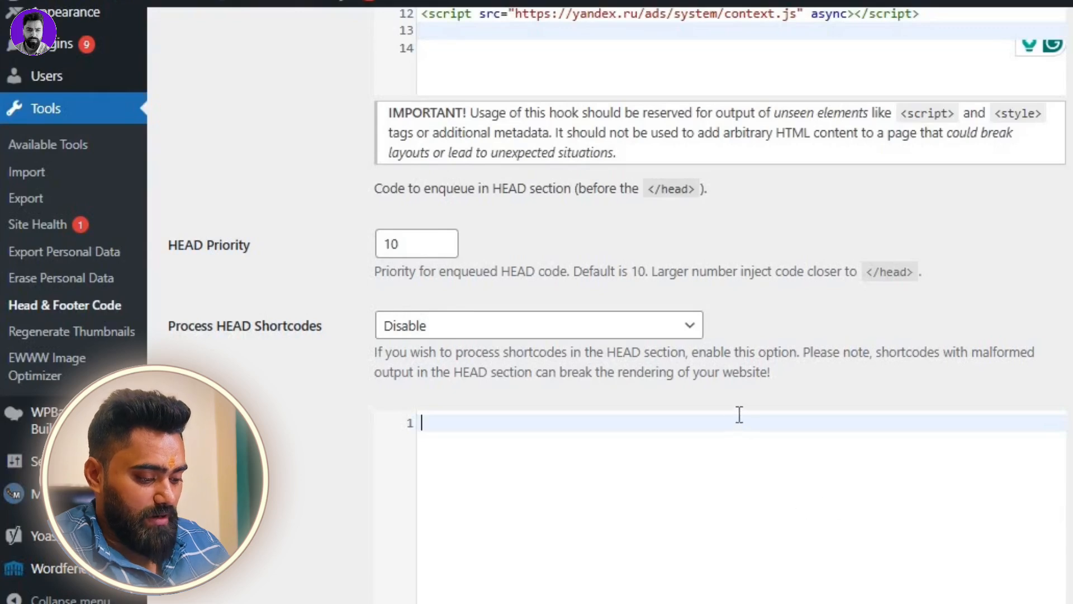
text(<!-- Yandex.RTB R-A-2351221-6 --> <script> window.yaContextCb.push(()=>{     Ya.Context.AdvManager.render({         "blockId": "R-A-2351221-6",         "type": "fullscreen",         "platform": "touch"     }) }) </script>)
scroll(720, 336, down, 20)
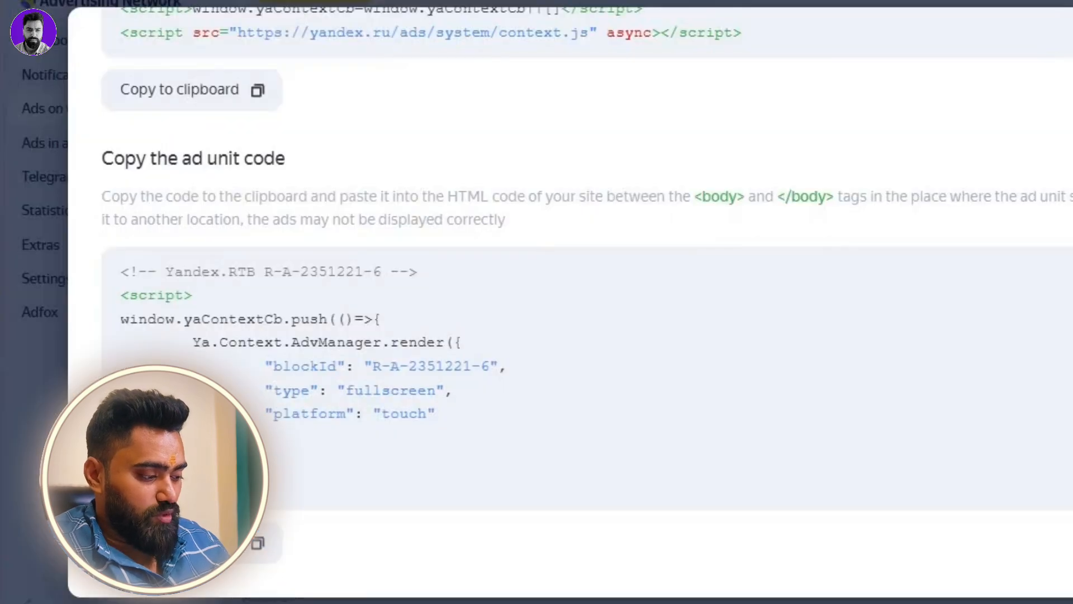
- Open the settings of the Fullscreen (26.04.2023) ad unit in the Yandex Advertising Network and review its display and format settings
key(Escape)
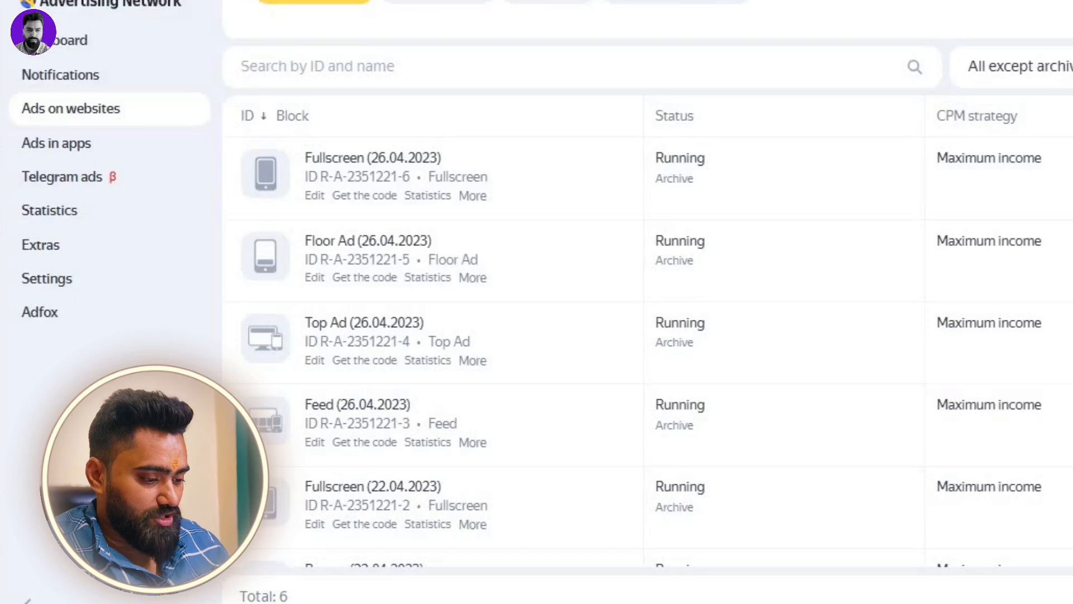
scroll(648, 313, up, 1)
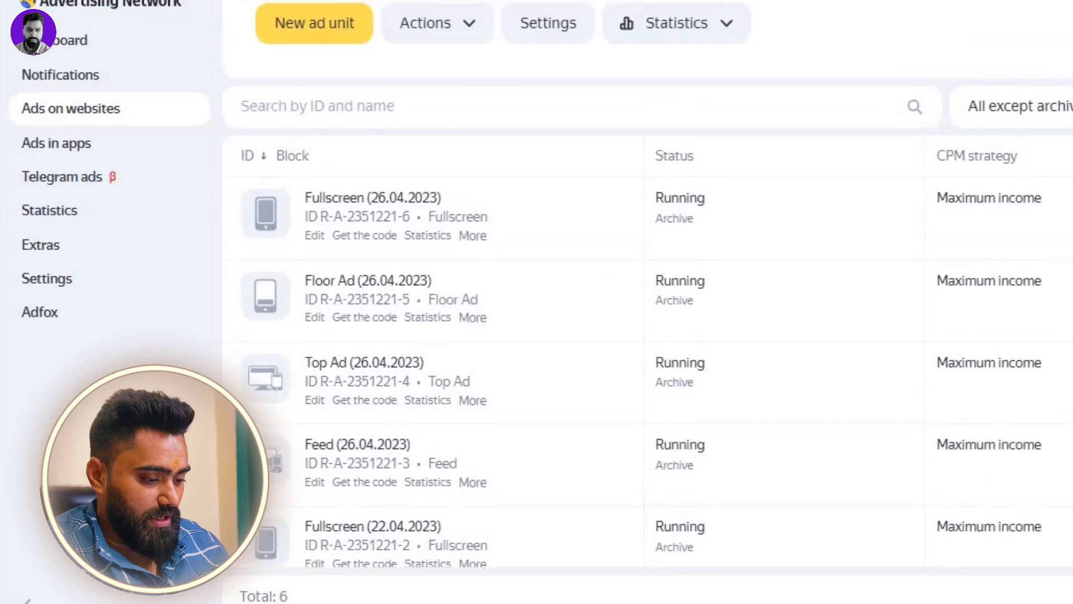
click(314, 236)
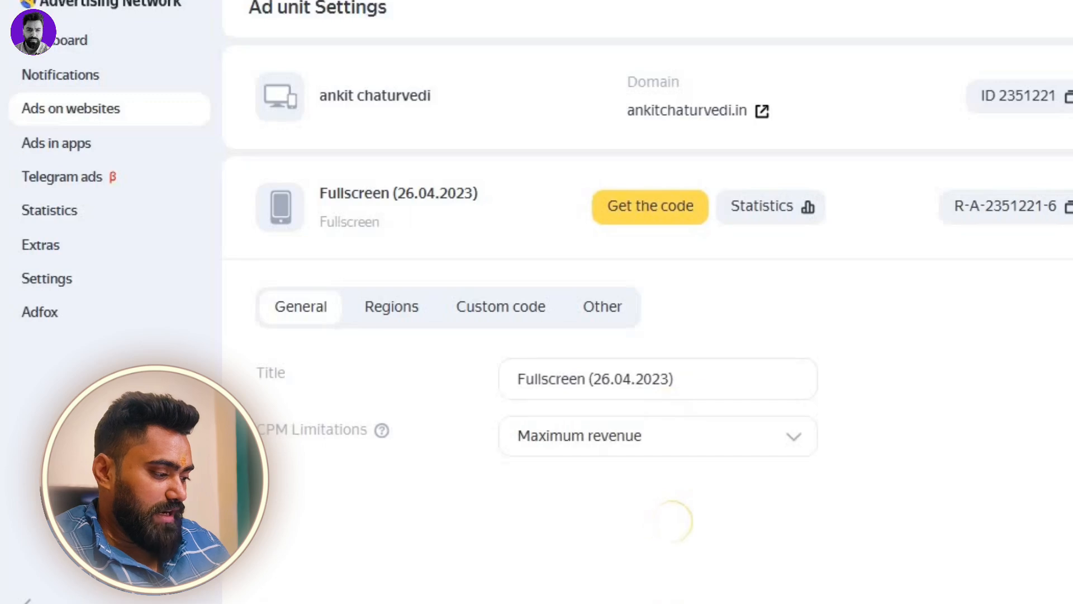
scroll(344, 228, down, 5)
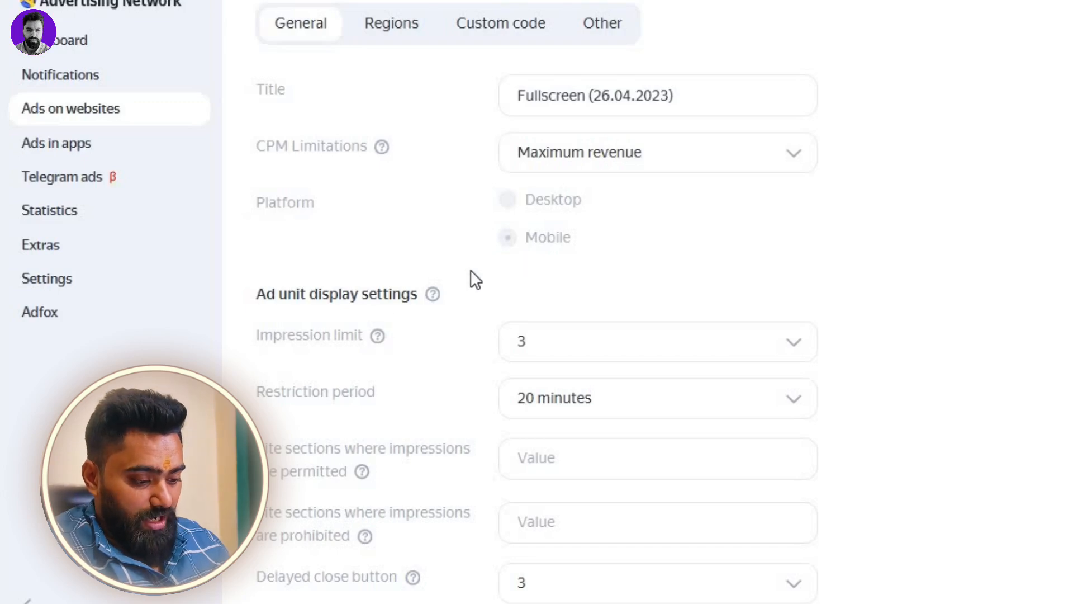
mouse_move(377, 337)
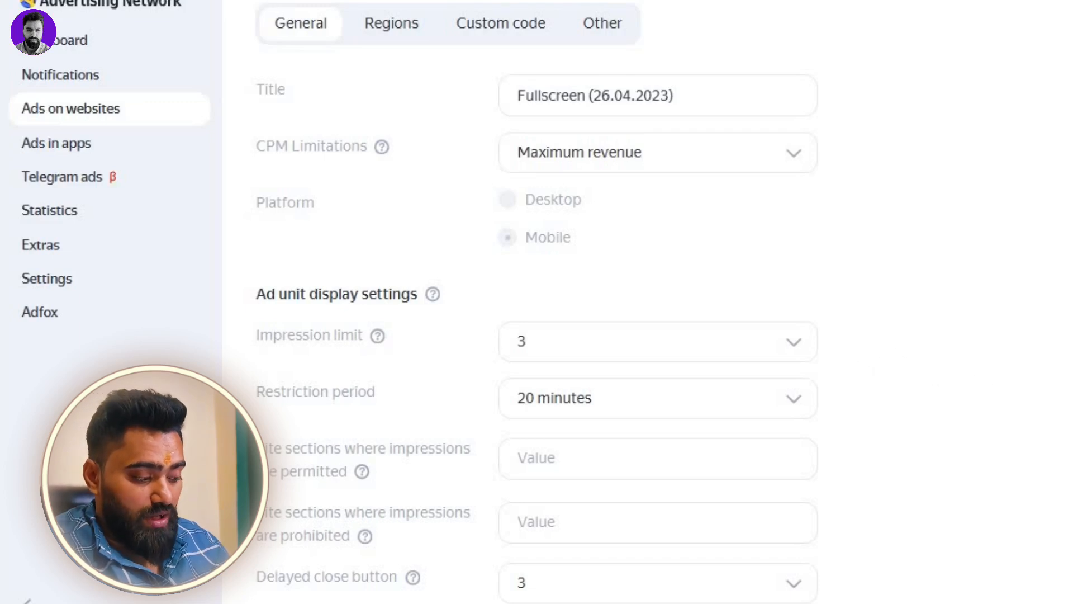
scroll(560, 302, down, 3)
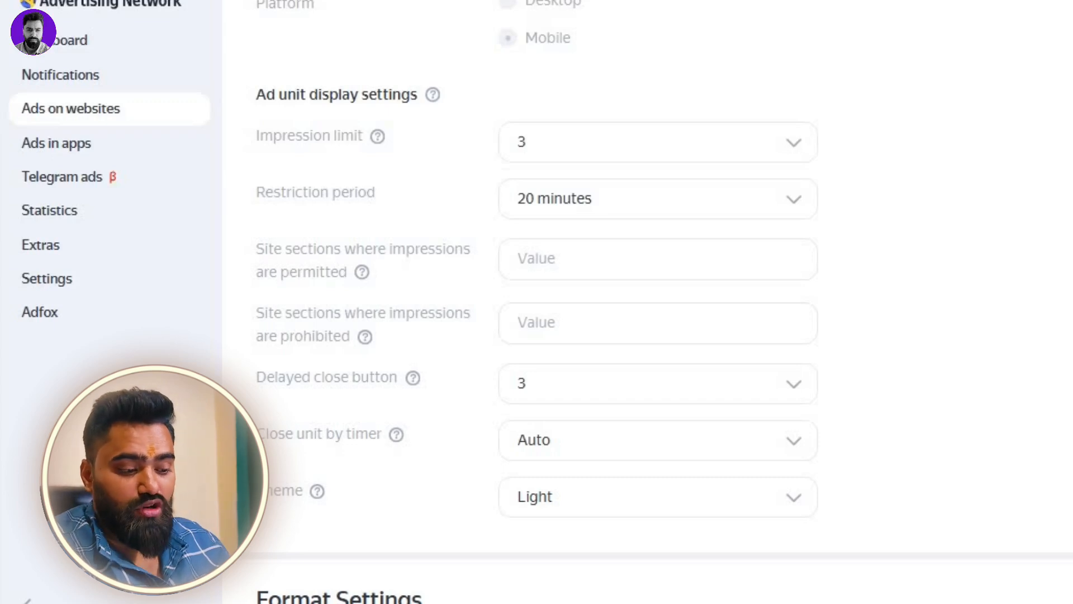
scroll(649, 302, down, 5)
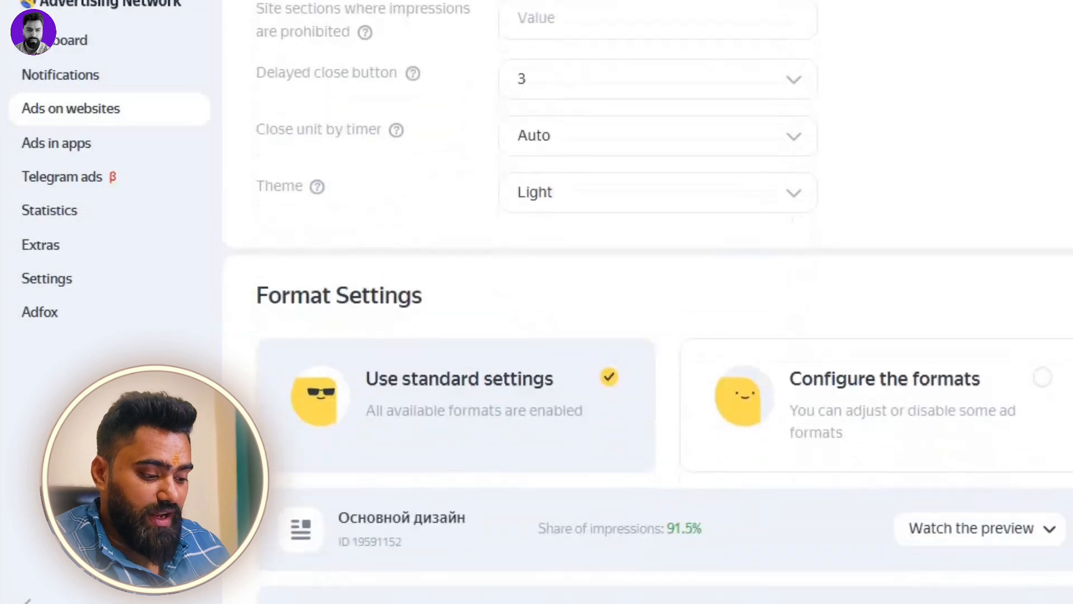
scroll(648, 302, up, 6)
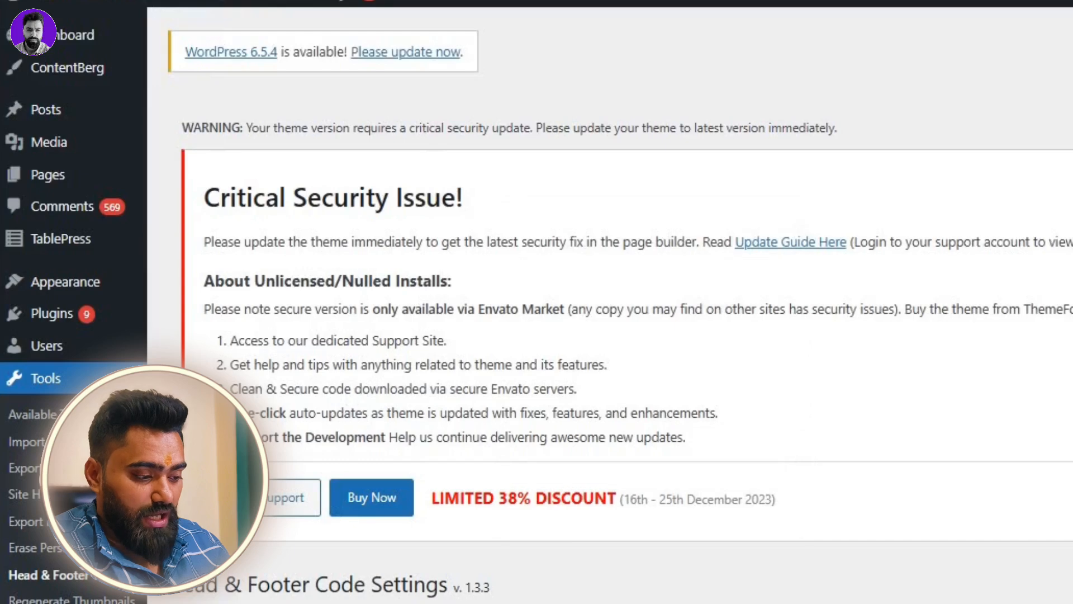
- Switch to the website's home page, view it in the browser's mobile device preview and reload it to check for the fullscreen ad
key(alt+Tab)
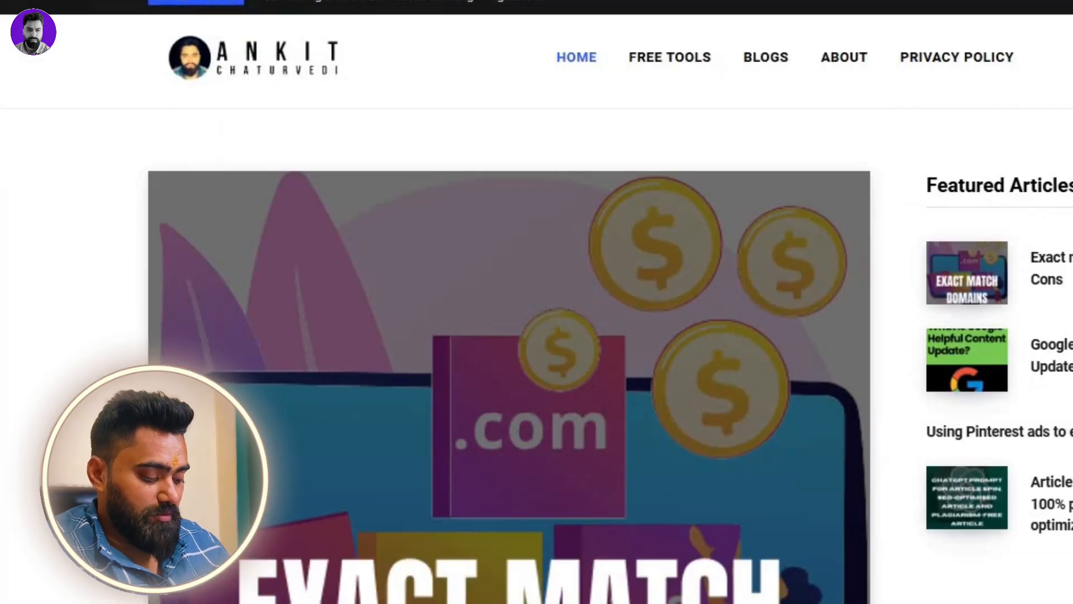
key(ctrl+shift+i)
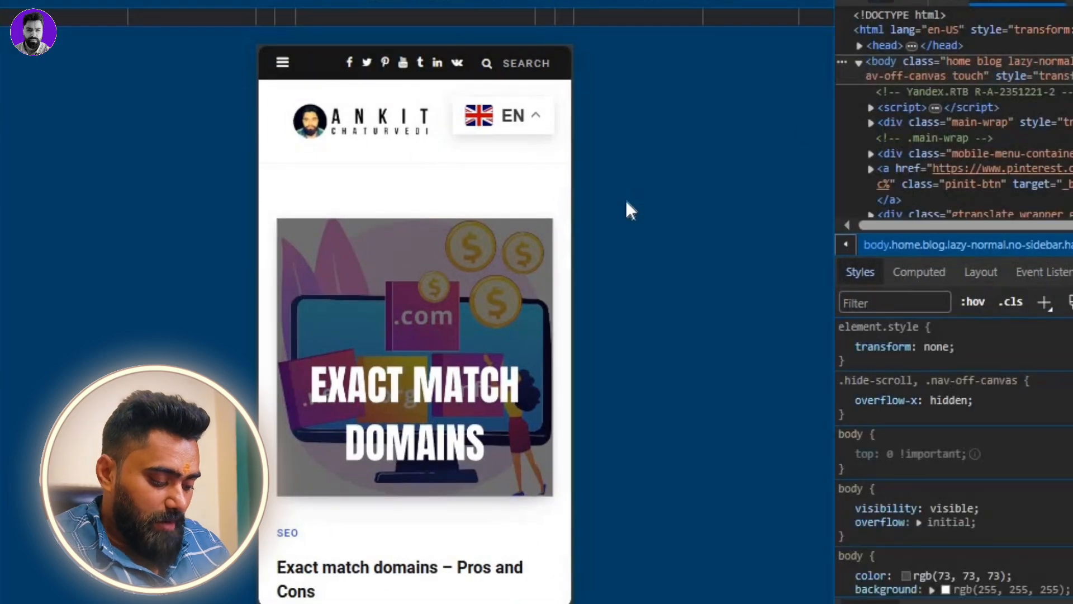
key(F5)
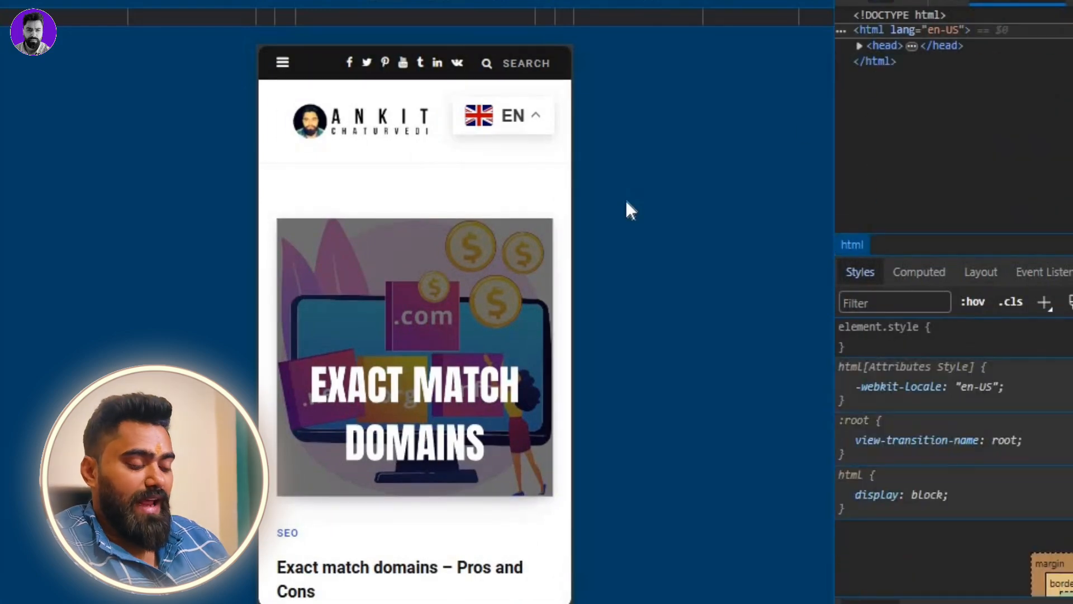
key(F5)
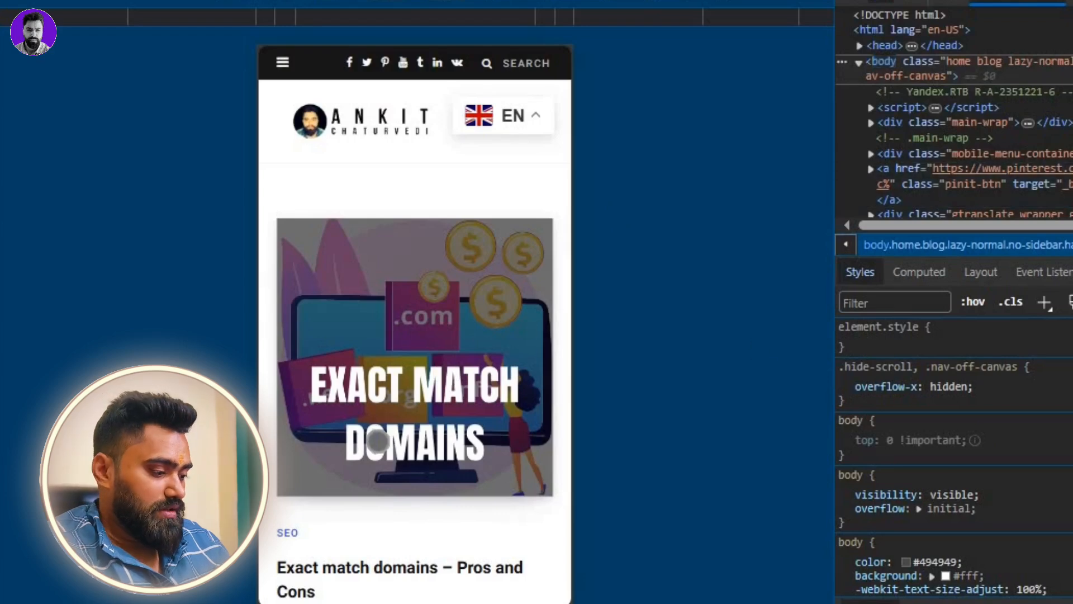
drag(378, 437, 472, 215)
drag(404, 455, 436, 441)
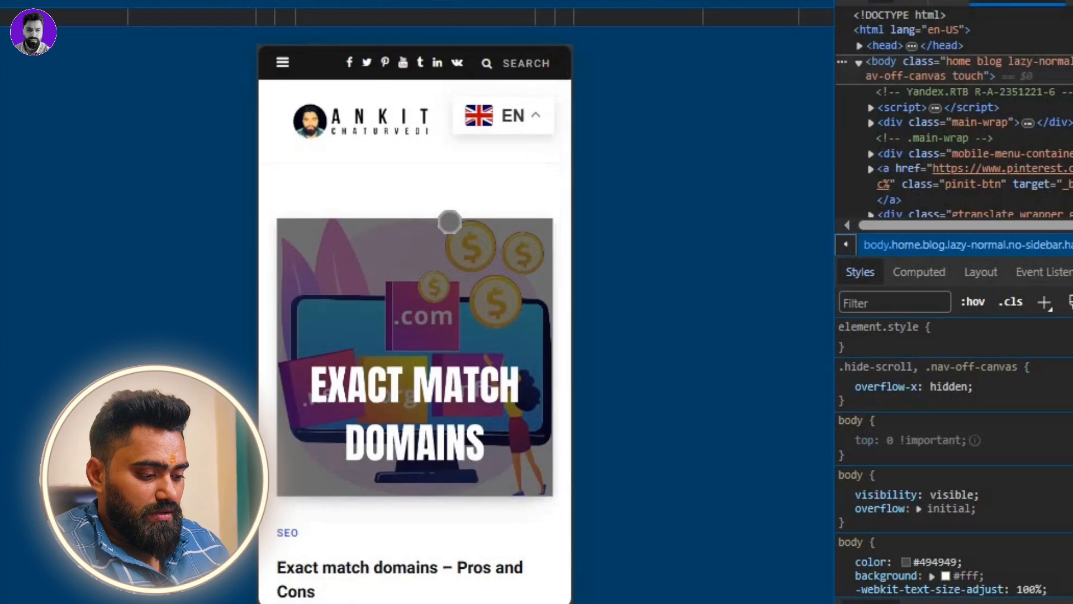
drag(449, 223, 427, 464)
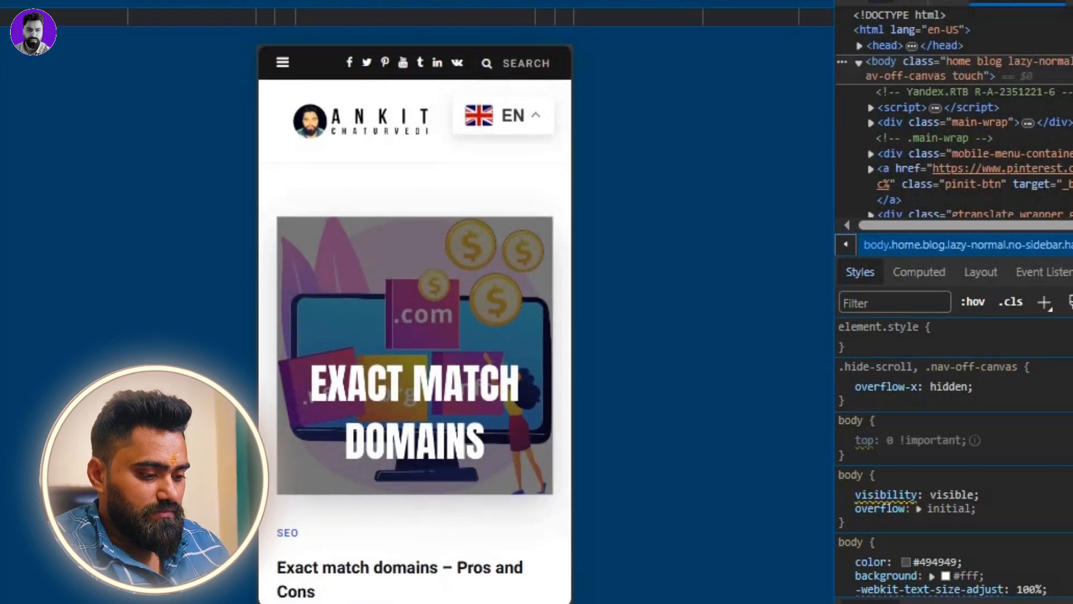
key(F5)
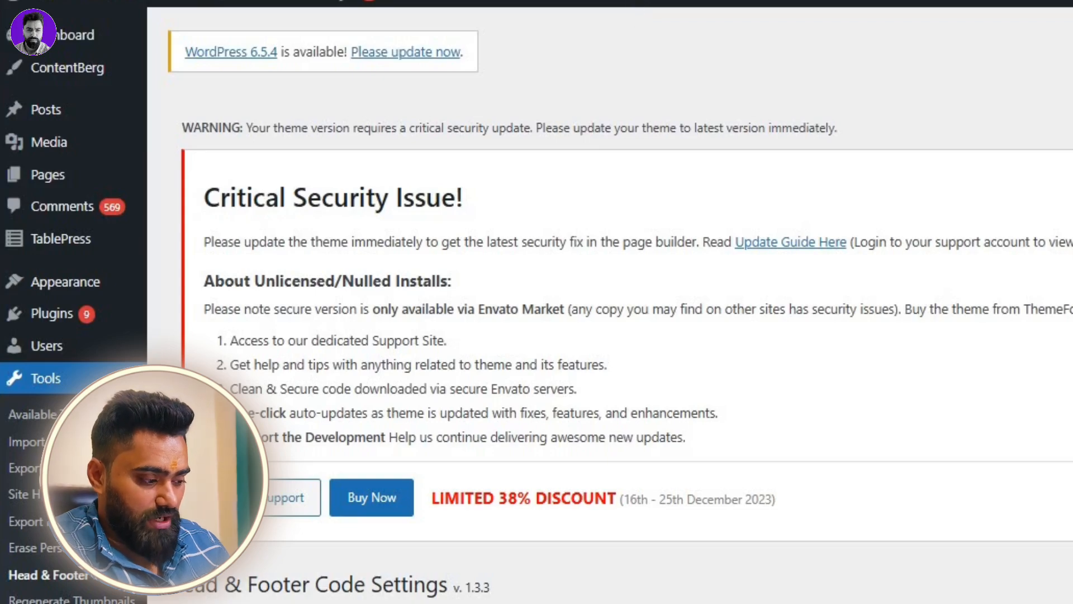
- Recheck the site-wide HEAD and BODY codes in the WordPress Head & Footer Code settings
scroll(615, 302, down, 10)
scroll(721, 302, up, 2)
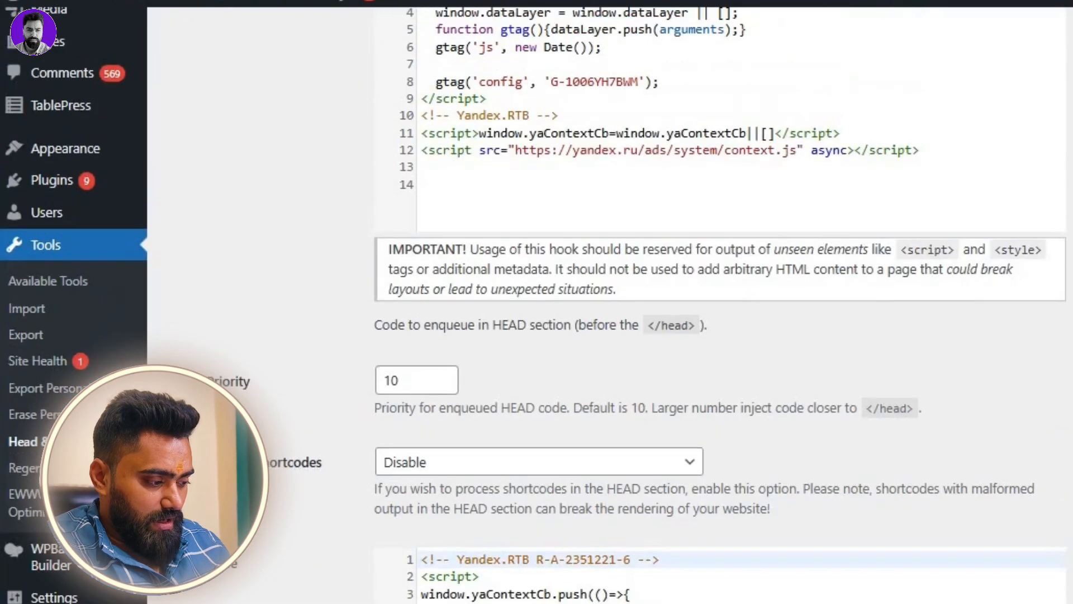
scroll(722, 302, down, 6)
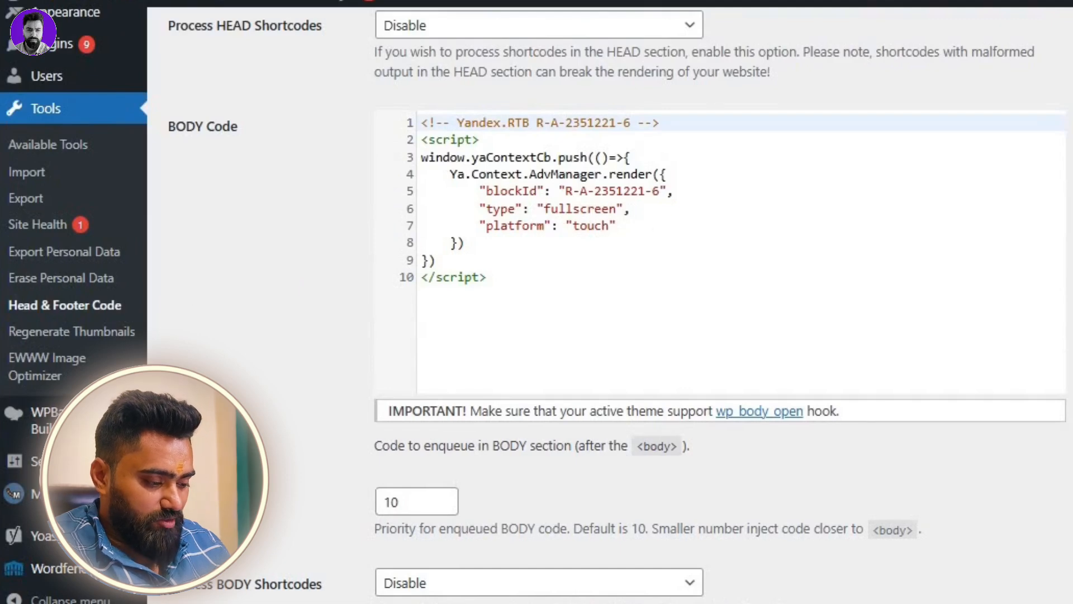
scroll(720, 302, down, 10)
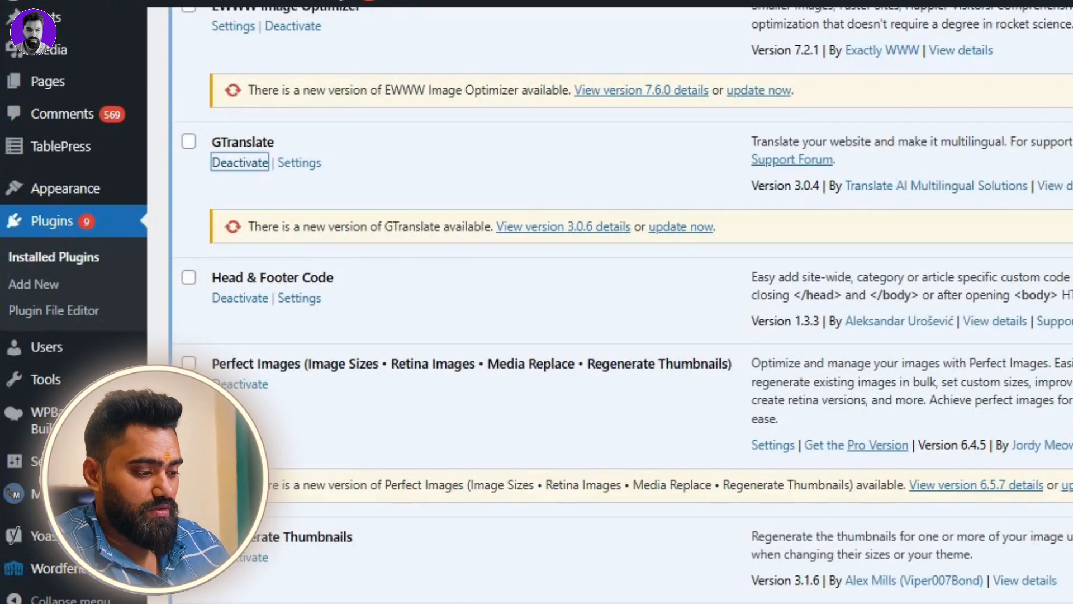
- Reload the website's mobile preview to test and dismiss the fullscreen ad, and look over the home page in desktop view
key(alt+Tab)
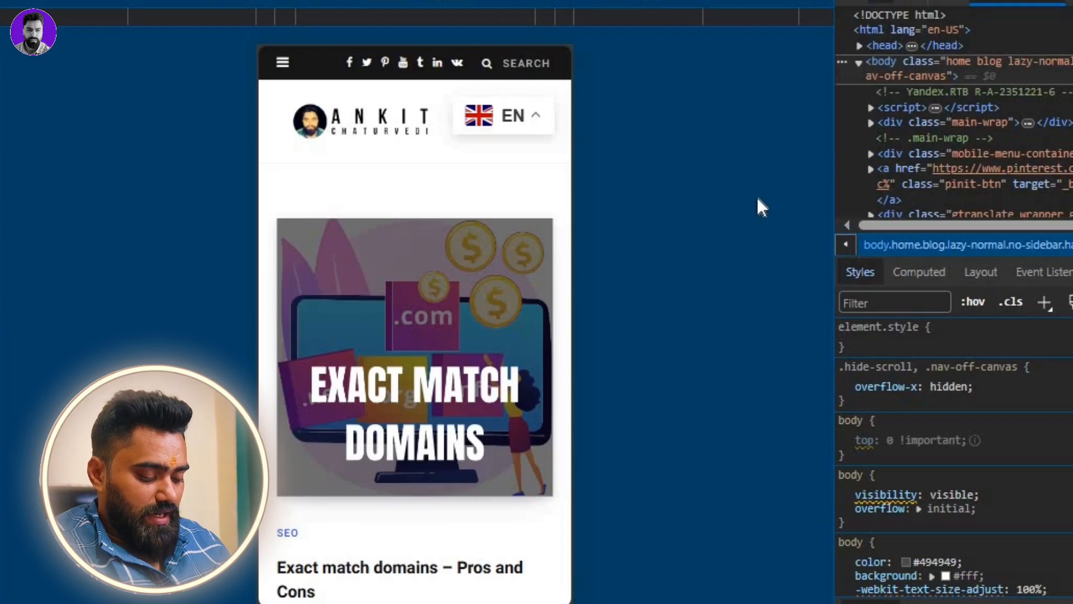
key(F5)
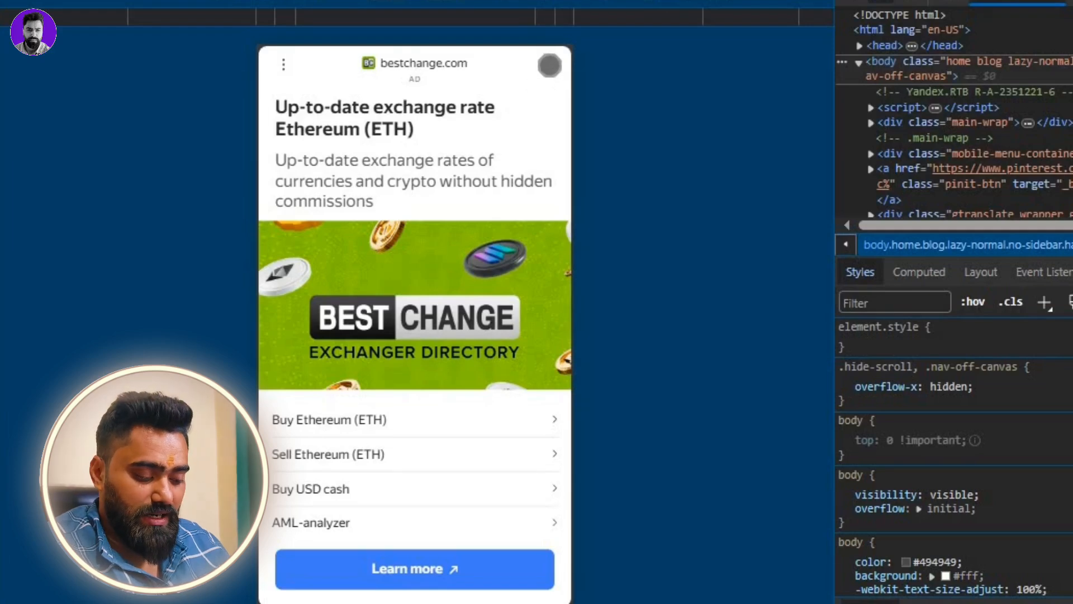
click(550, 66)
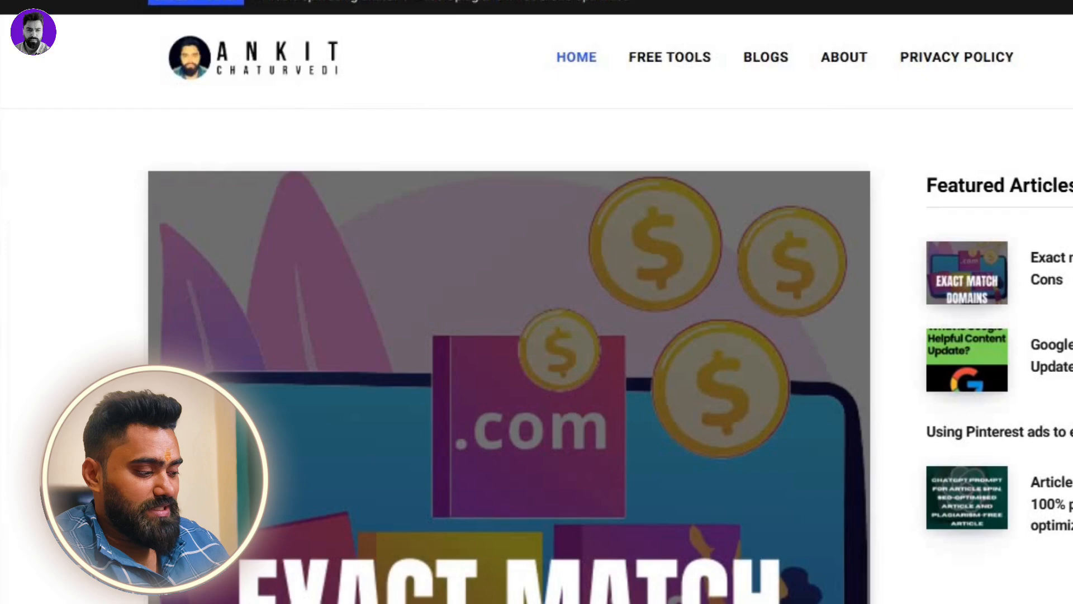
scroll(536, 302, down, 10)
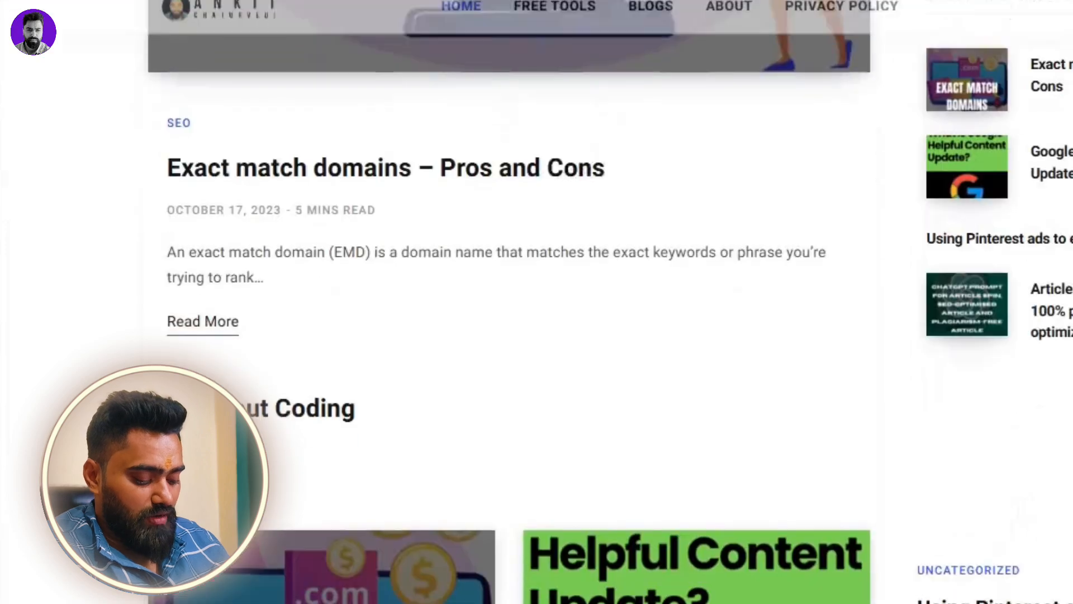
scroll(536, 303, up, 10)
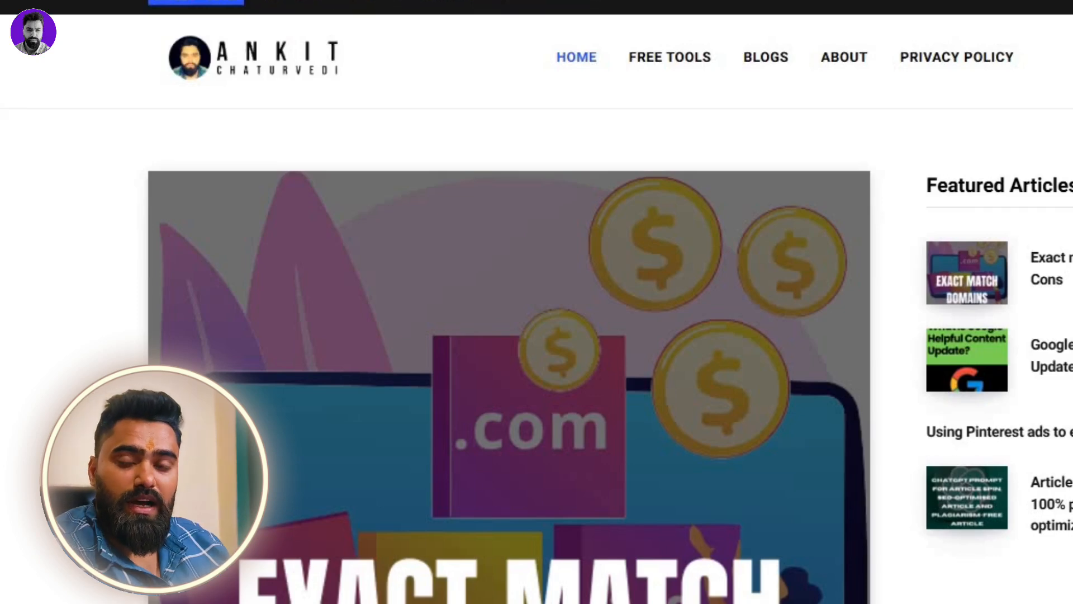
- Leave the fullscreen unit's settings in the Yandex Advertising Network and open the code of the Feed (26.04.2023) ad unit
key(alt+Tab)
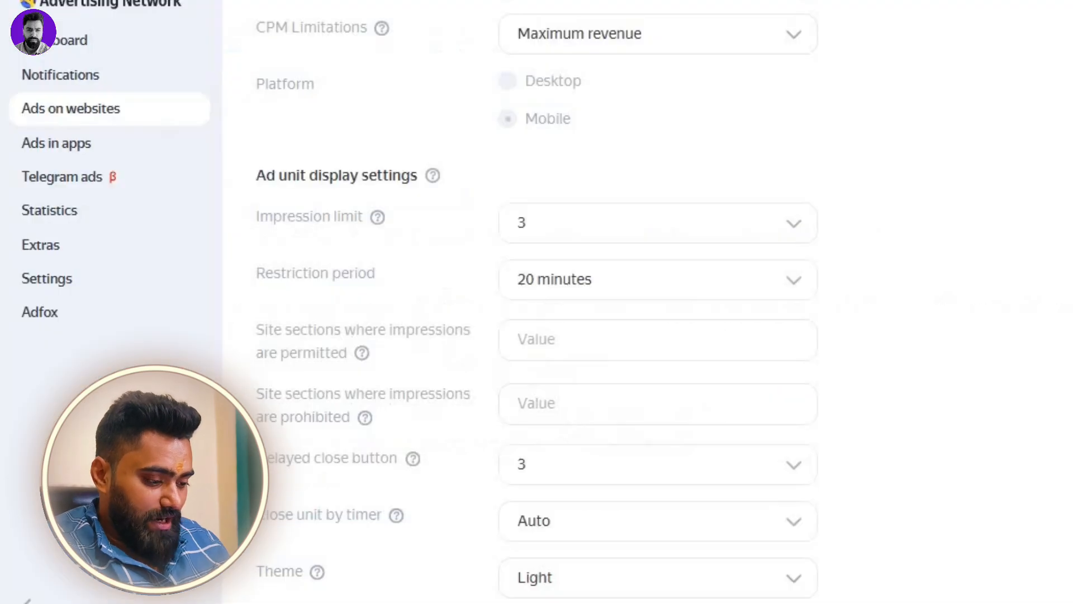
scroll(520, 159, up, 7)
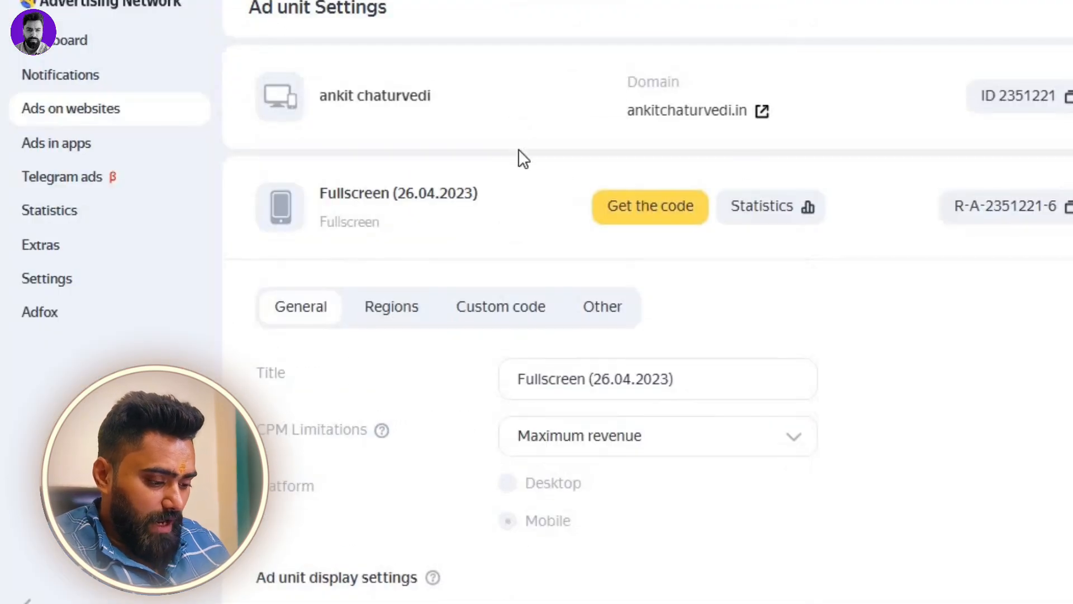
key(alt+Left)
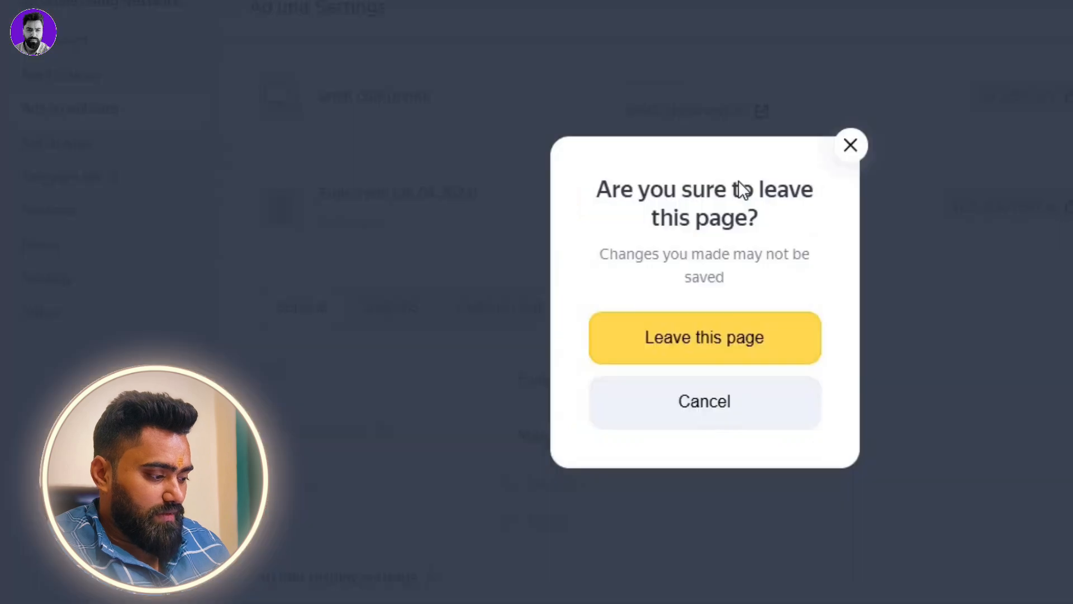
click(706, 348)
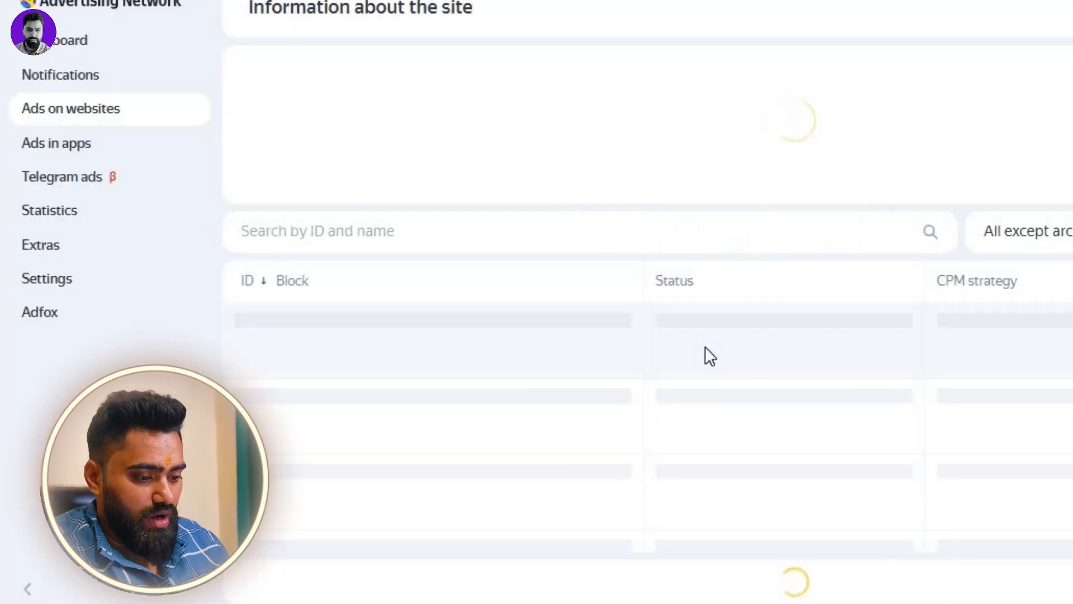
scroll(648, 301, down, 5)
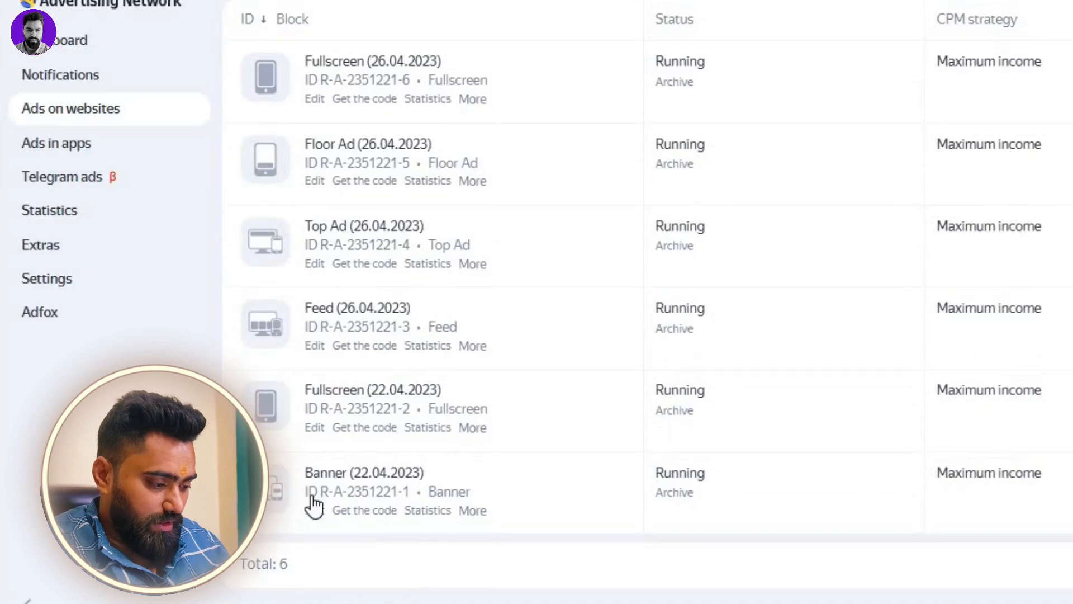
click(391, 345)
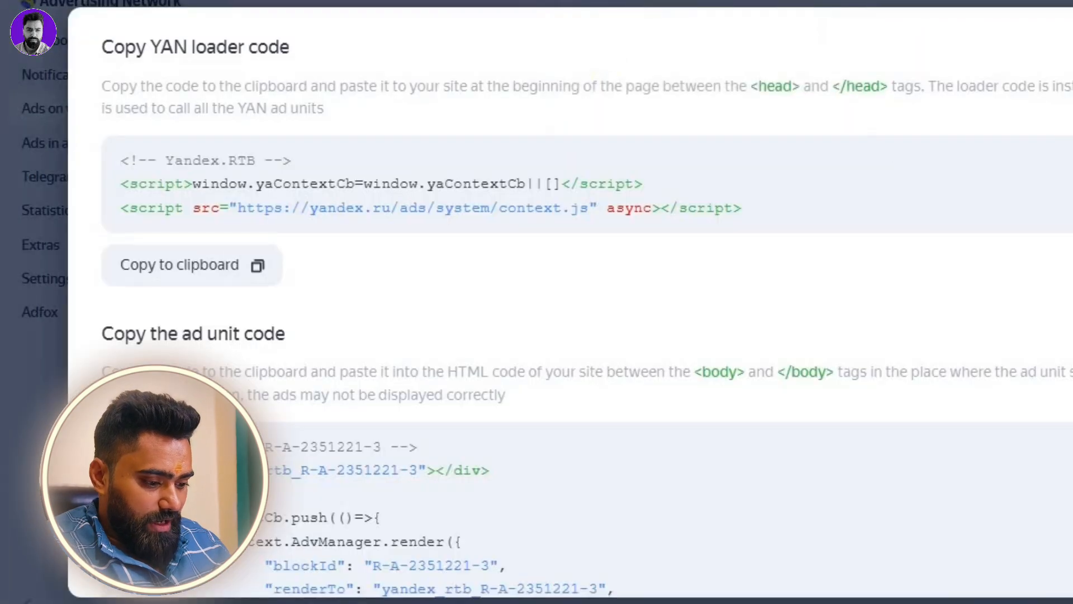
- Copy the Feed (26.04.2023) ad unit's code and replace the site-wide BODY code in WordPress Head & Footer Code with it, then save
scroll(318, 570, down, 4)
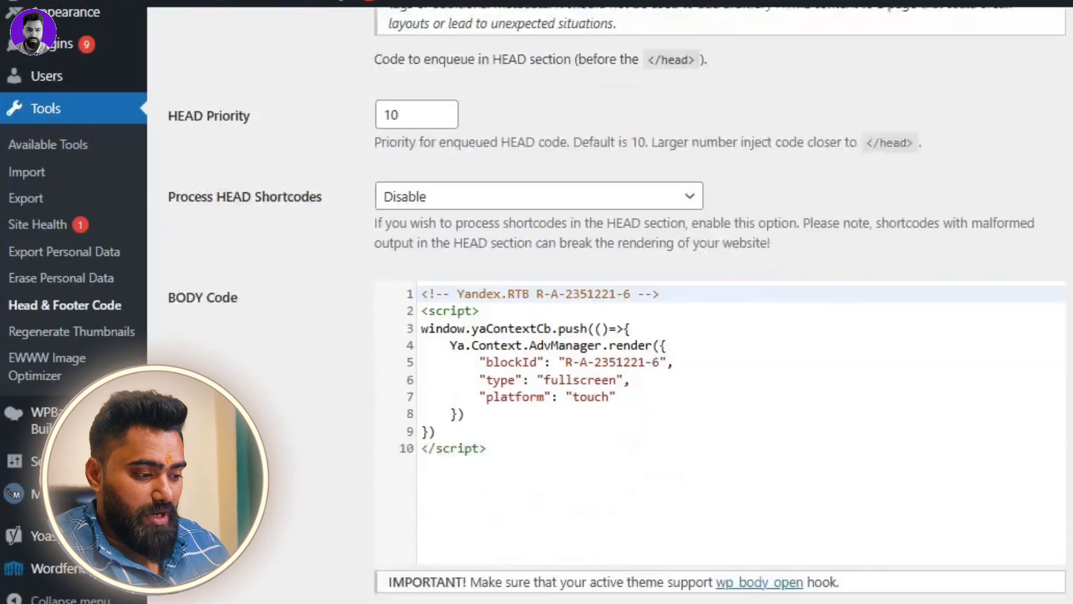
scroll(714, 252, down, 5)
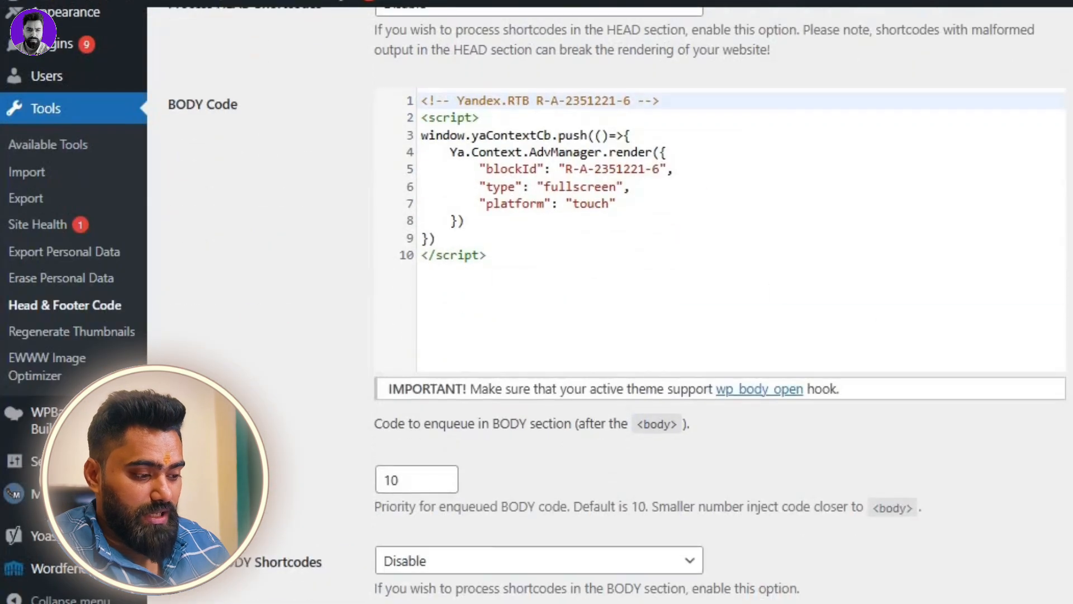
click(714, 253)
key(ctrl+a)
text(<!-- Yandex.RTB R-A-2351221-3 --> <div id="yandex_rtb_R-A-2351221-3"></div> <script> window.yaContextCb.push(()=>{     Ya.Context.AdvManager.render({         "blockId": "R-A-2351221-3",         "renderTo": "yandex_rtb_R-A-2351221-3",         "type": "feed"     }) }) </script>)
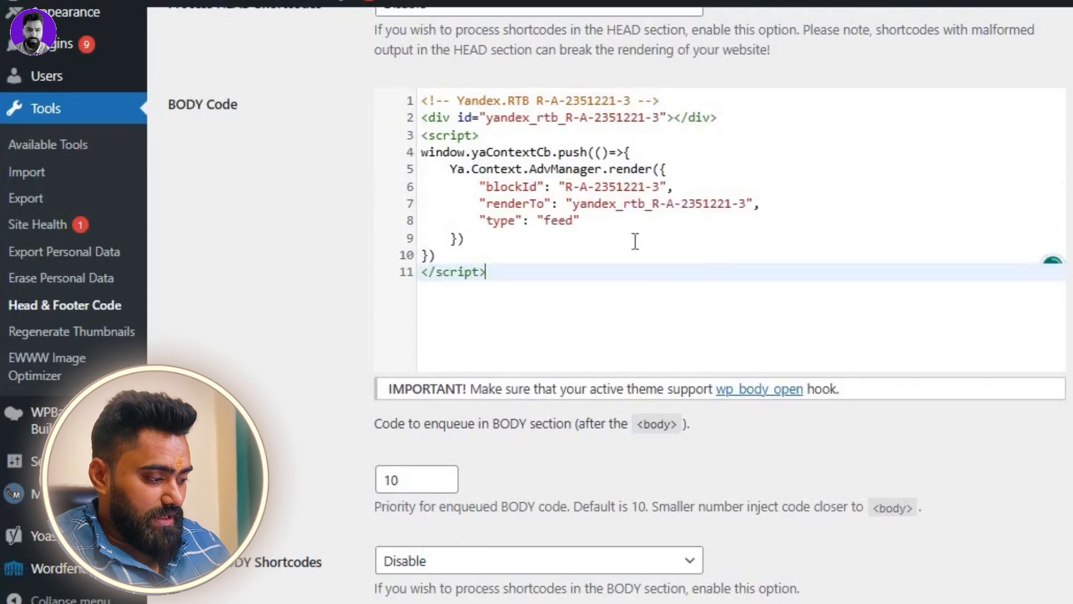
scroll(720, 302, down, 15)
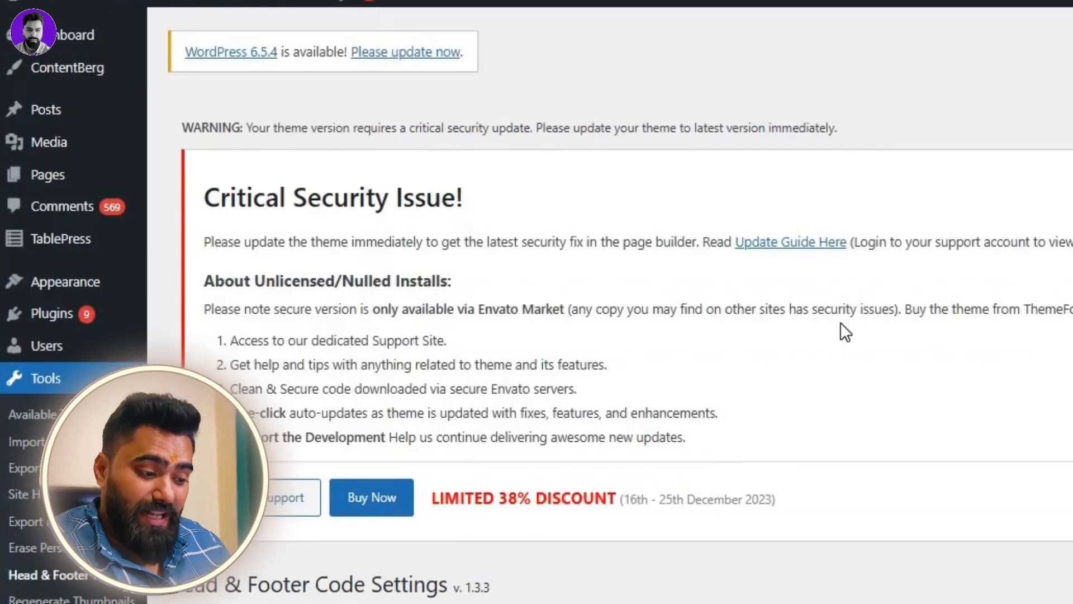
- Switch to the website's home page, reload it and look through it down to the footer for the feed ads
key(alt+Tab)
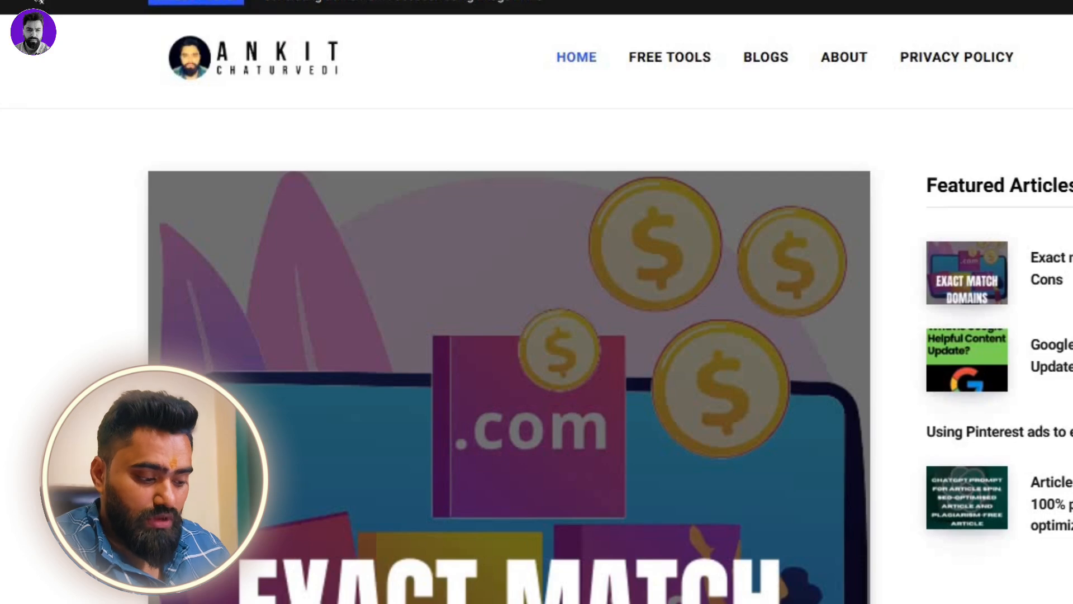
key(F5)
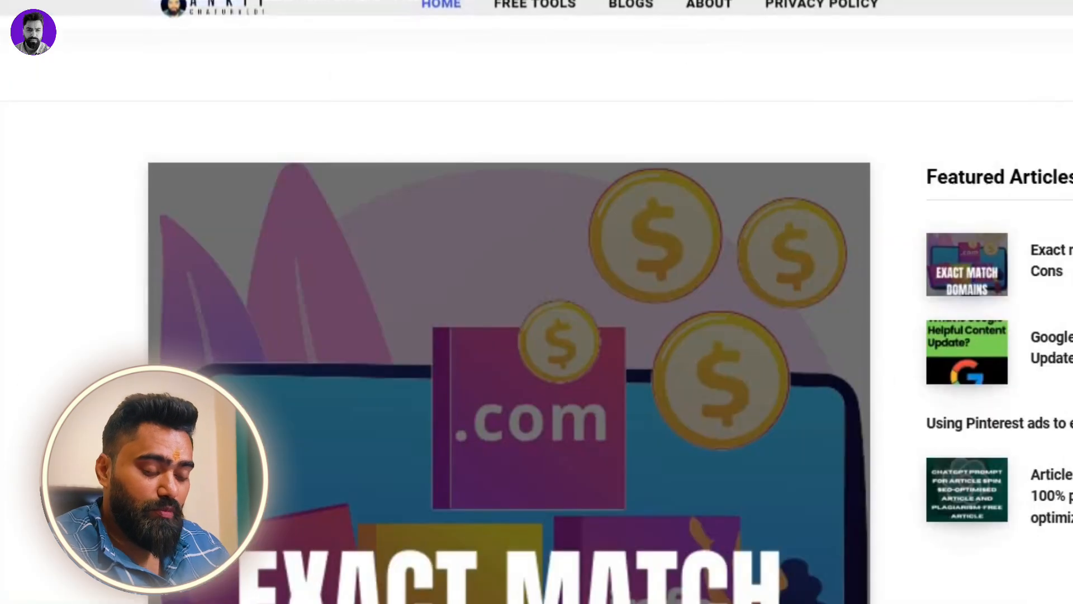
scroll(536, 336, down, 10)
scroll(537, 336, up, 10)
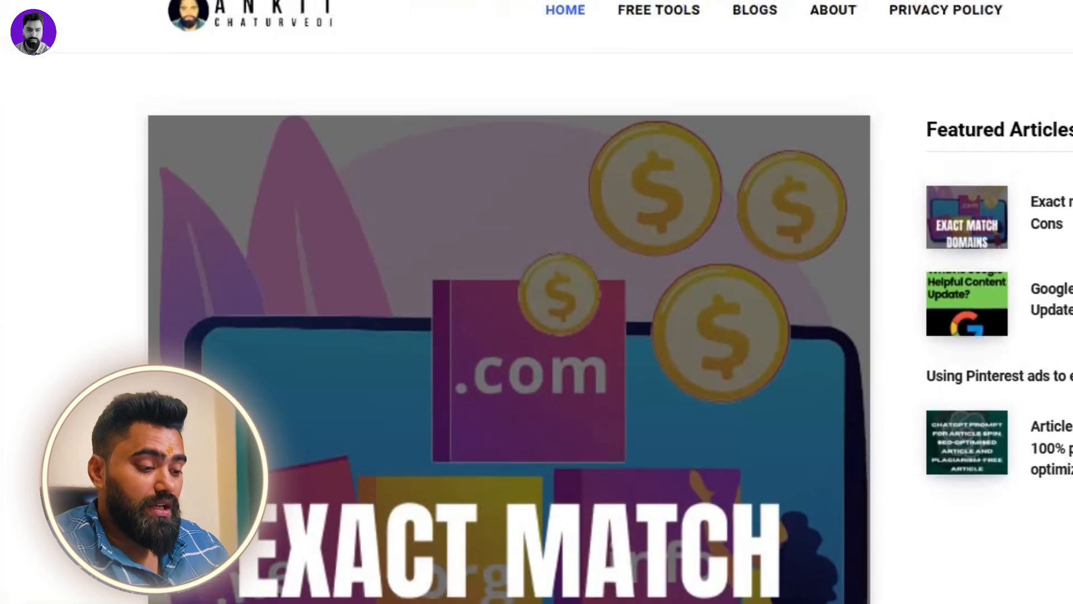
scroll(537, 335, down, 6)
scroll(537, 336, up, 10)
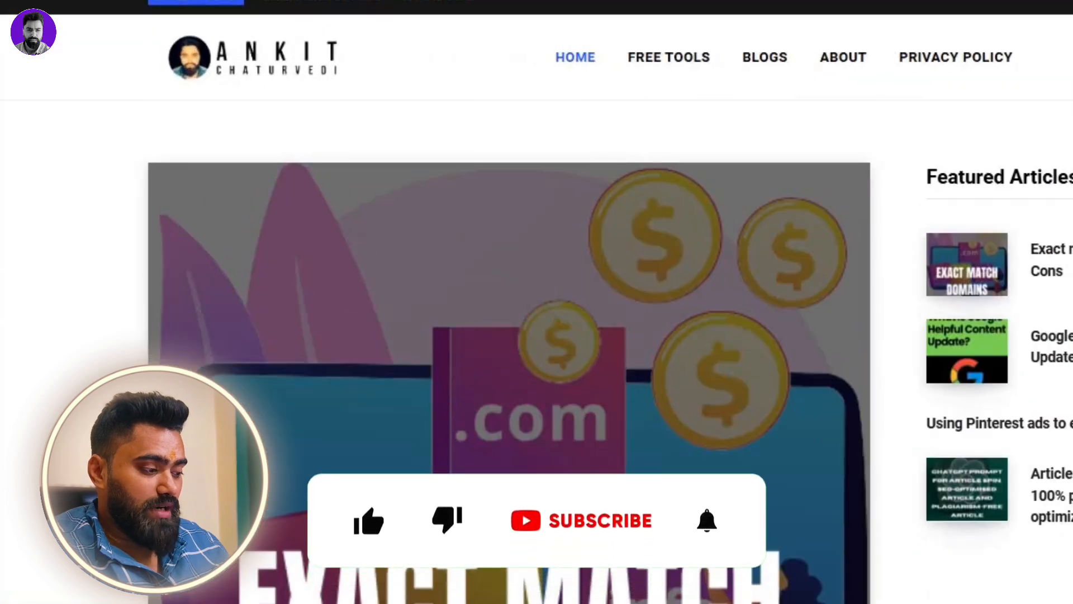
scroll(536, 336, down, 10)
scroll(537, 336, down, 12)
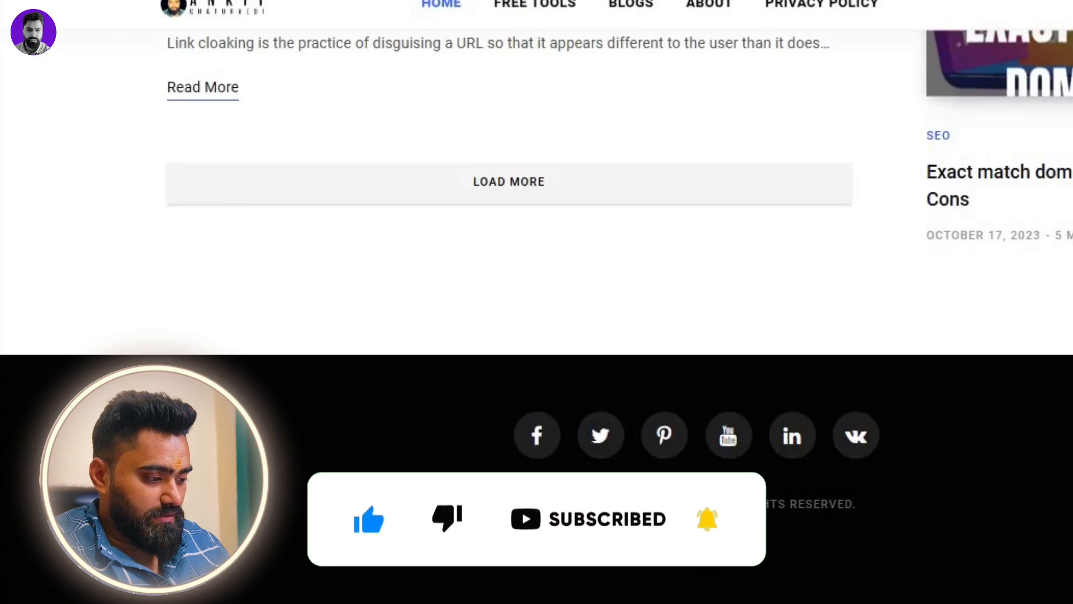
- Go back up the home page and check the area above the site header for the feed ad blocks
scroll(537, 335, up, 10)
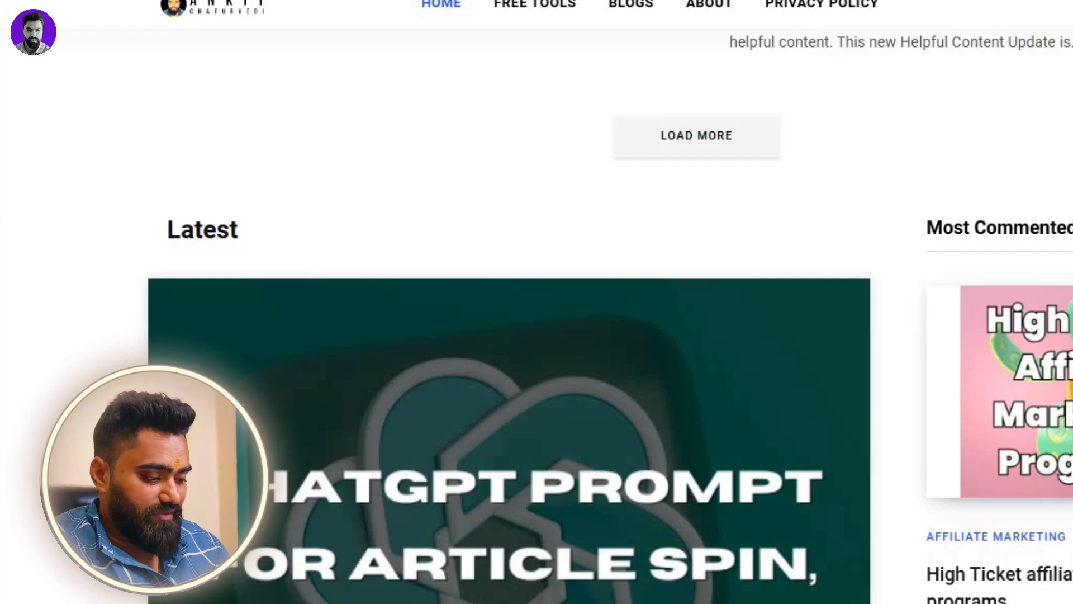
scroll(537, 335, up, 20)
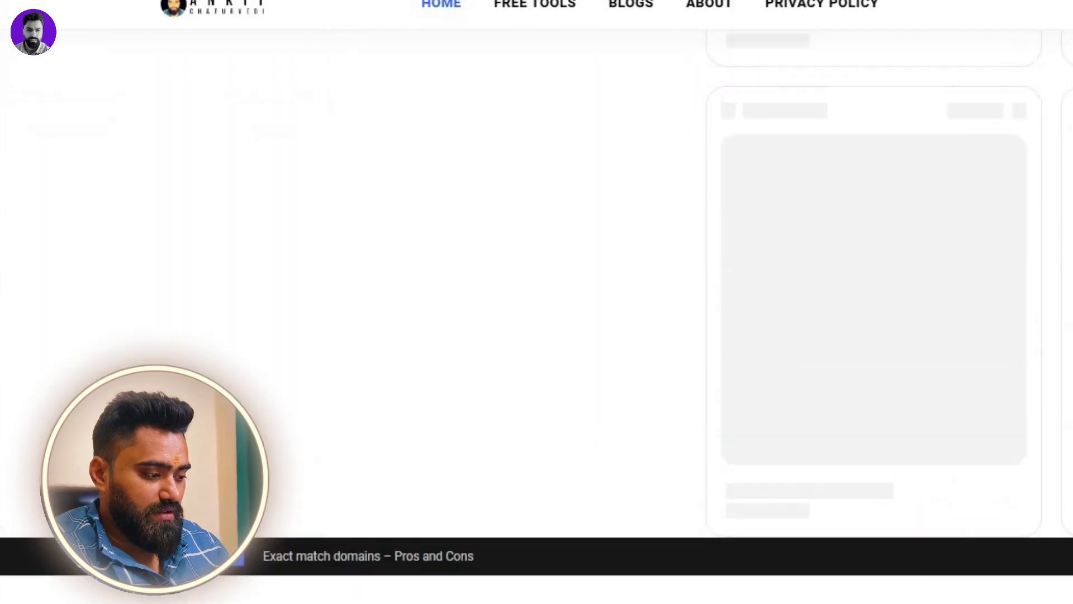
scroll(537, 336, down, 5)
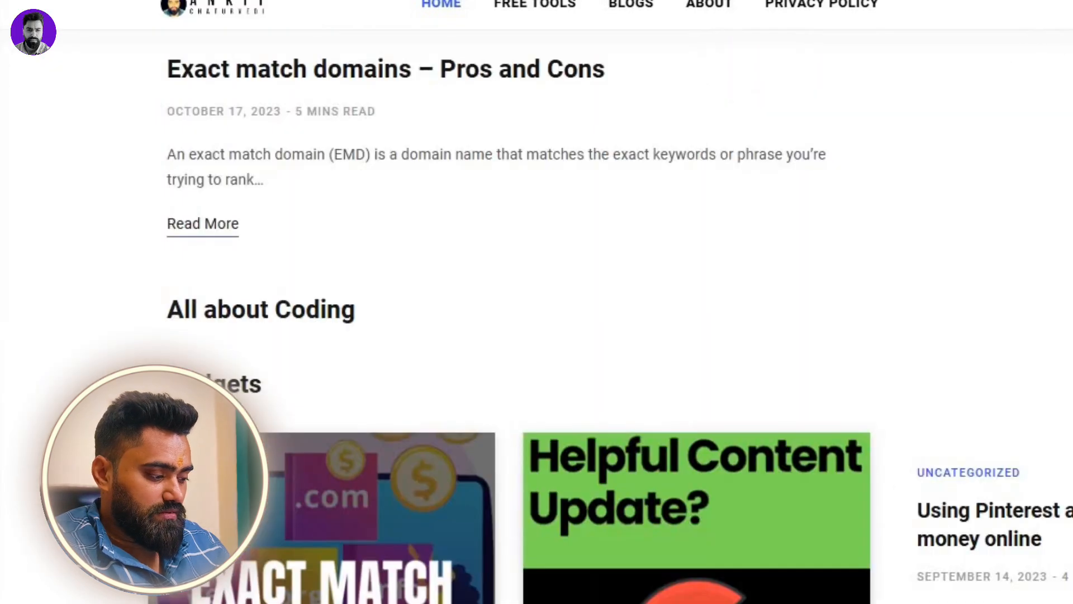
scroll(536, 336, up, 10)
scroll(537, 335, down, 8)
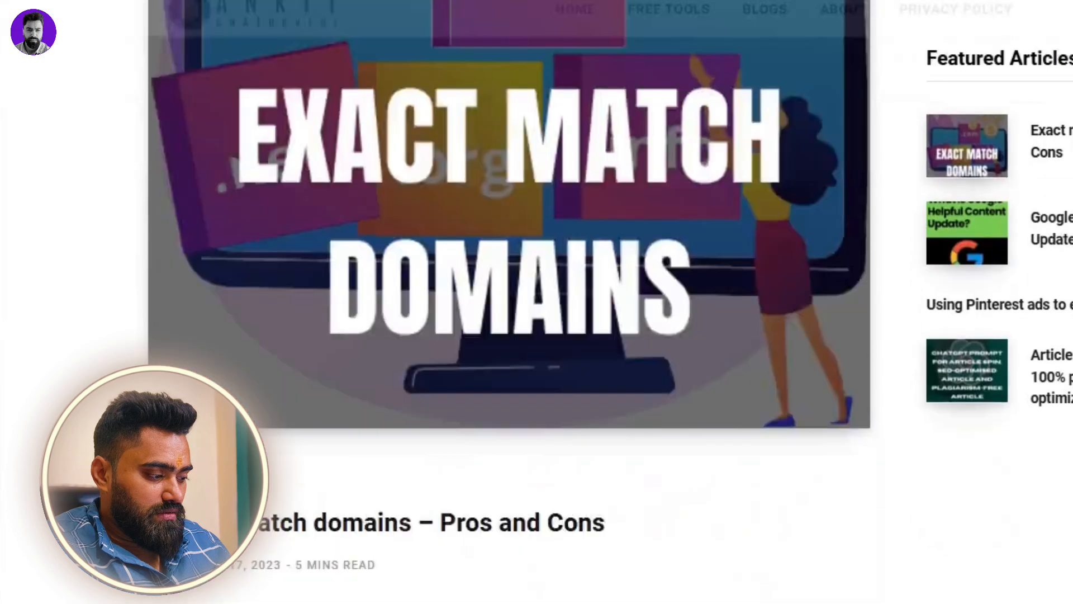
scroll(536, 335, up, 3)
scroll(537, 336, up, 2)
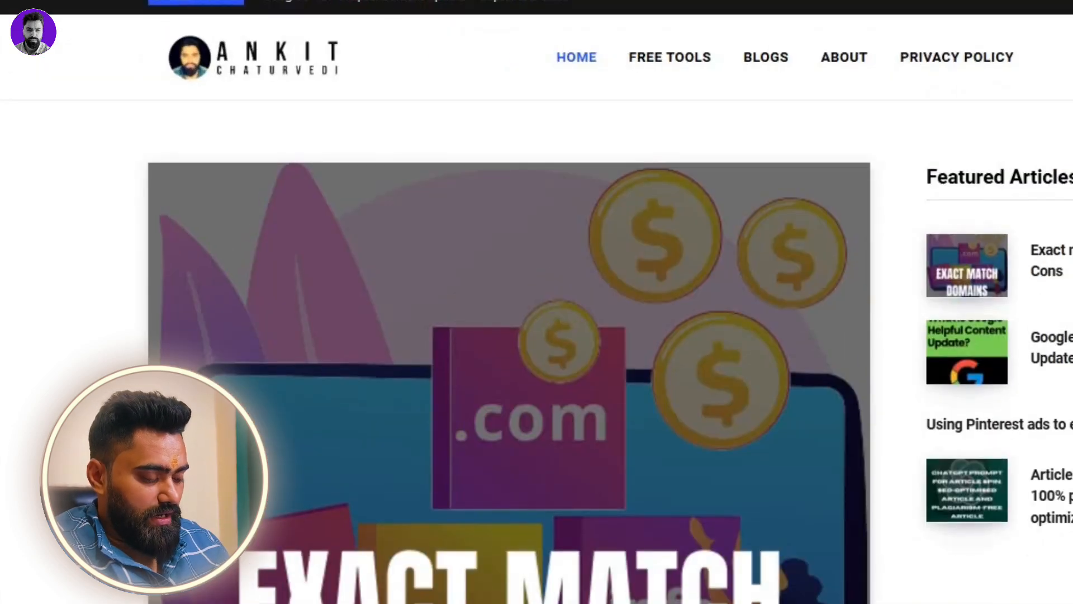
- Reload the home page in desktop view and examine the feed ads and where they sit relative to the site header and articles
key(F5)
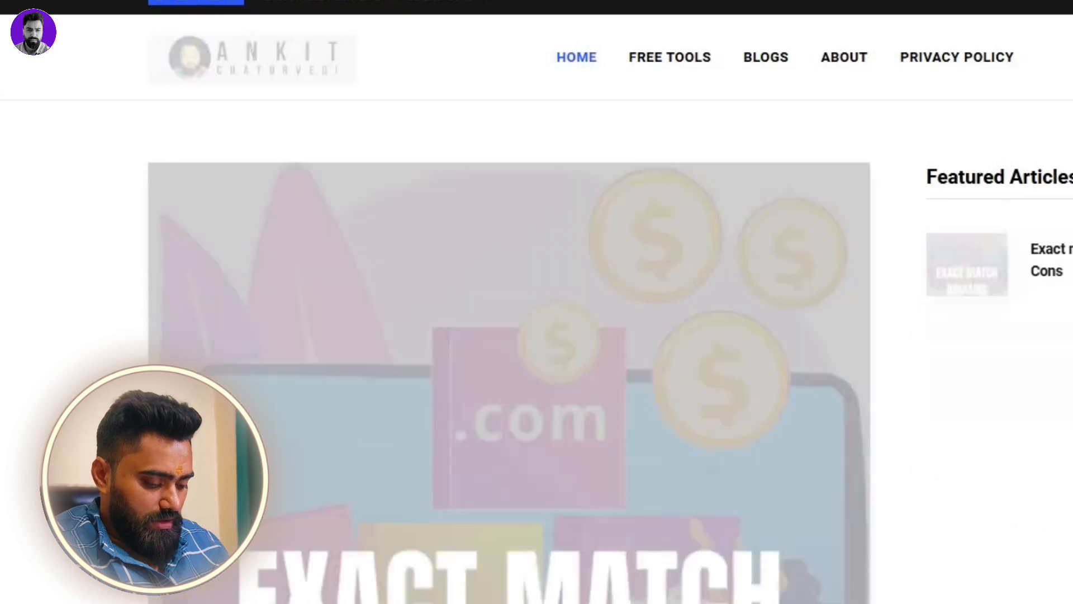
scroll(536, 336, down, 15)
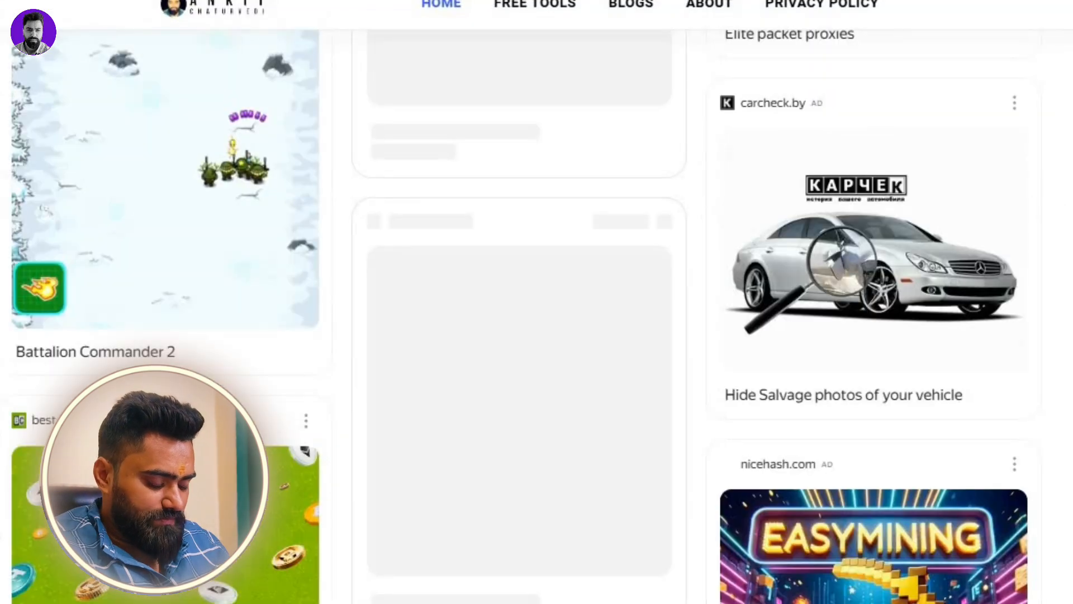
scroll(537, 335, up, 3)
scroll(537, 335, up, 1)
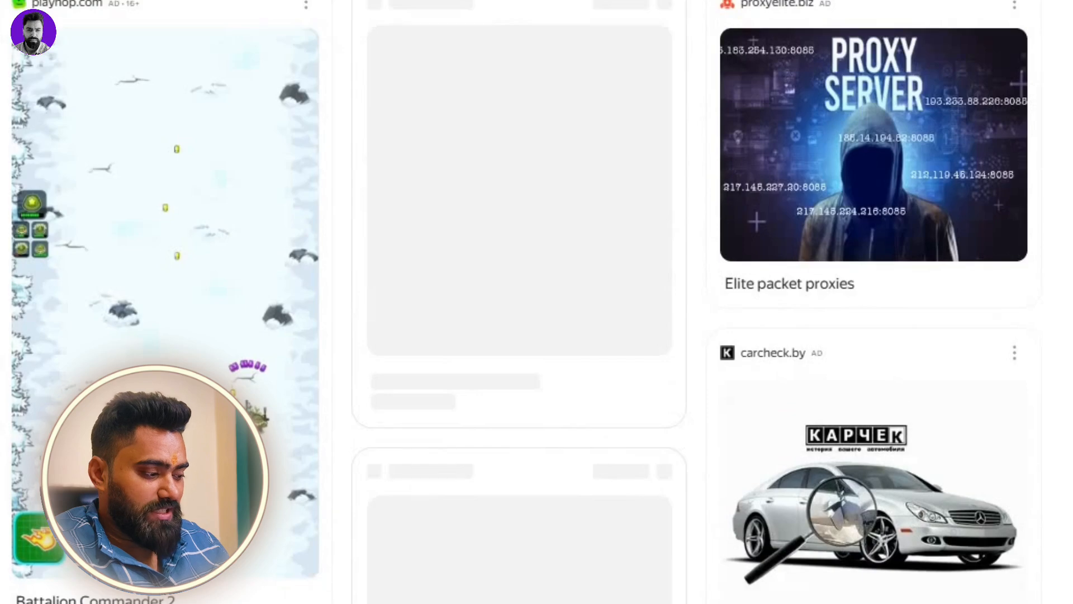
scroll(536, 336, down, 1)
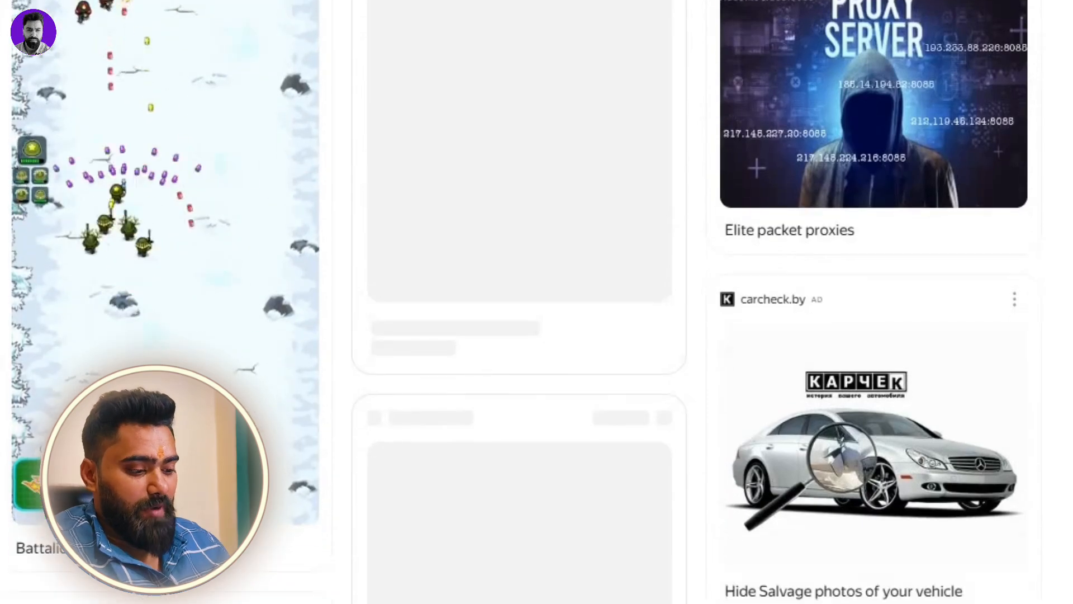
scroll(538, 336, down, 20)
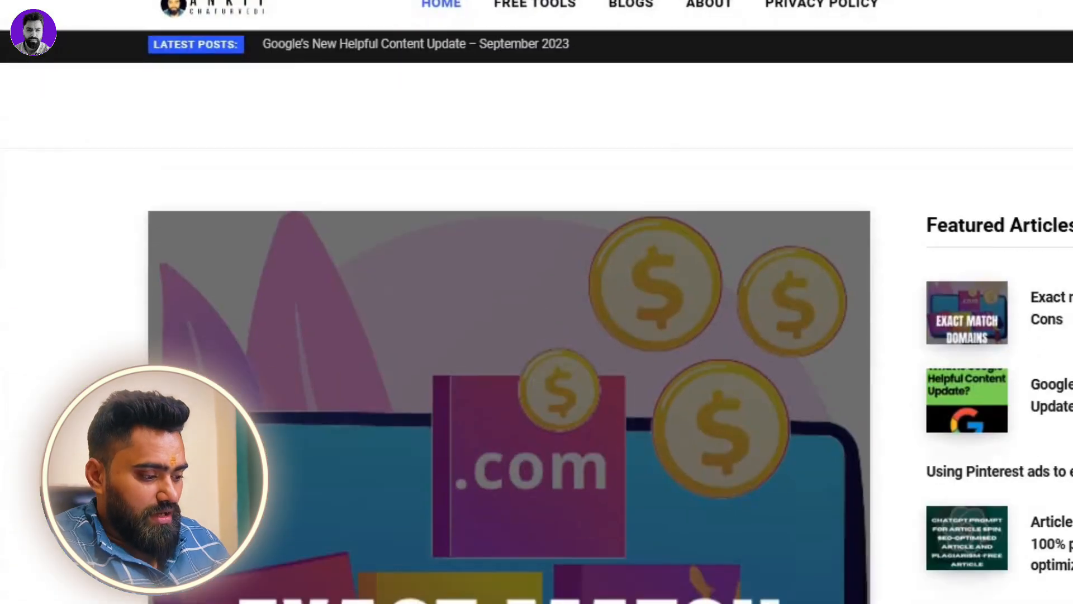
scroll(536, 336, up, 20)
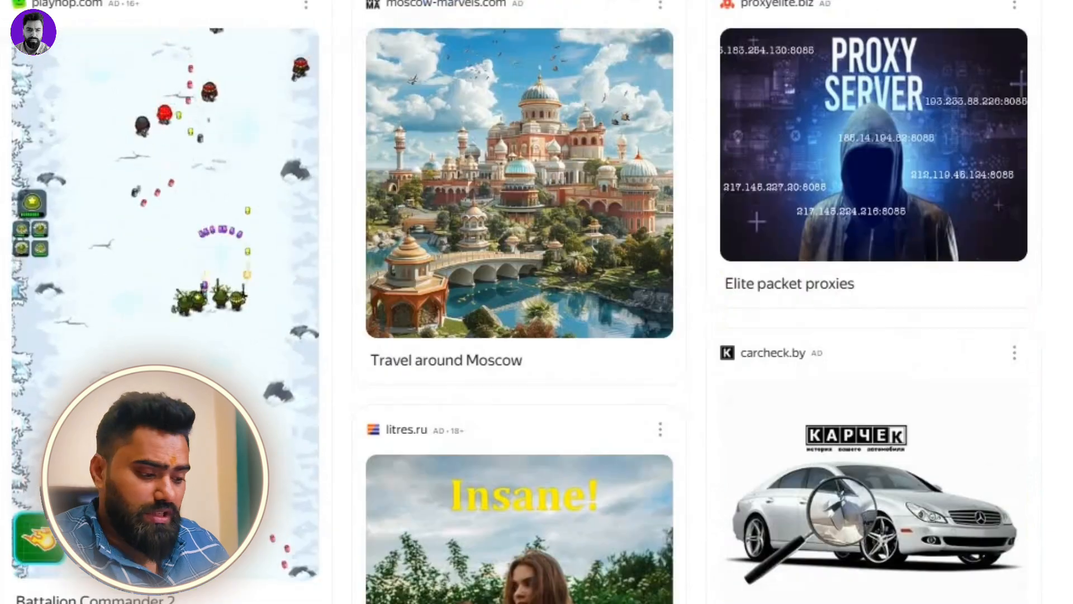
scroll(537, 336, down, 20)
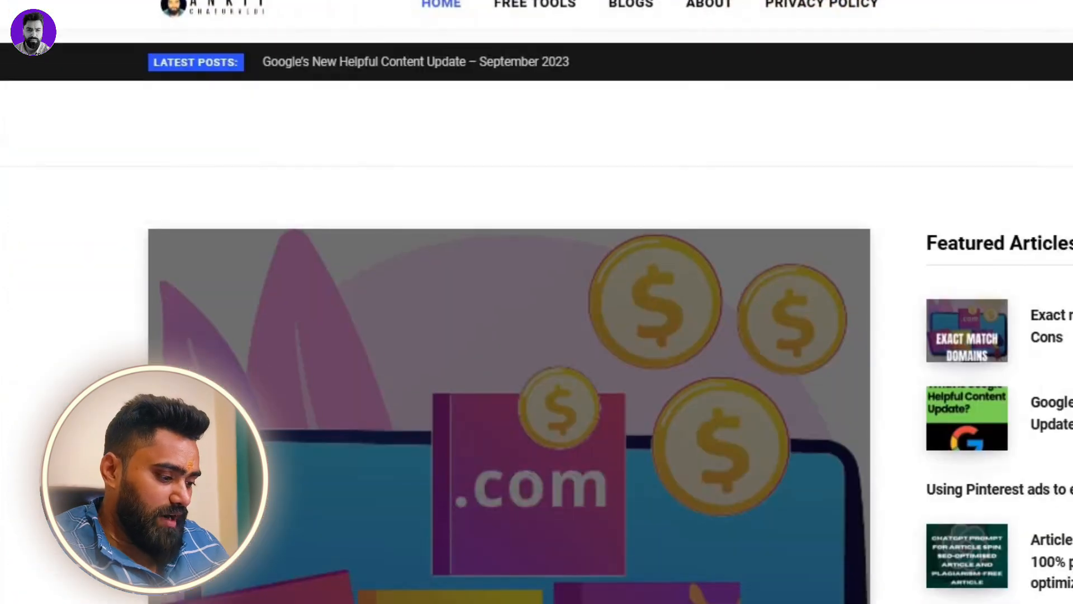
scroll(537, 335, up, 20)
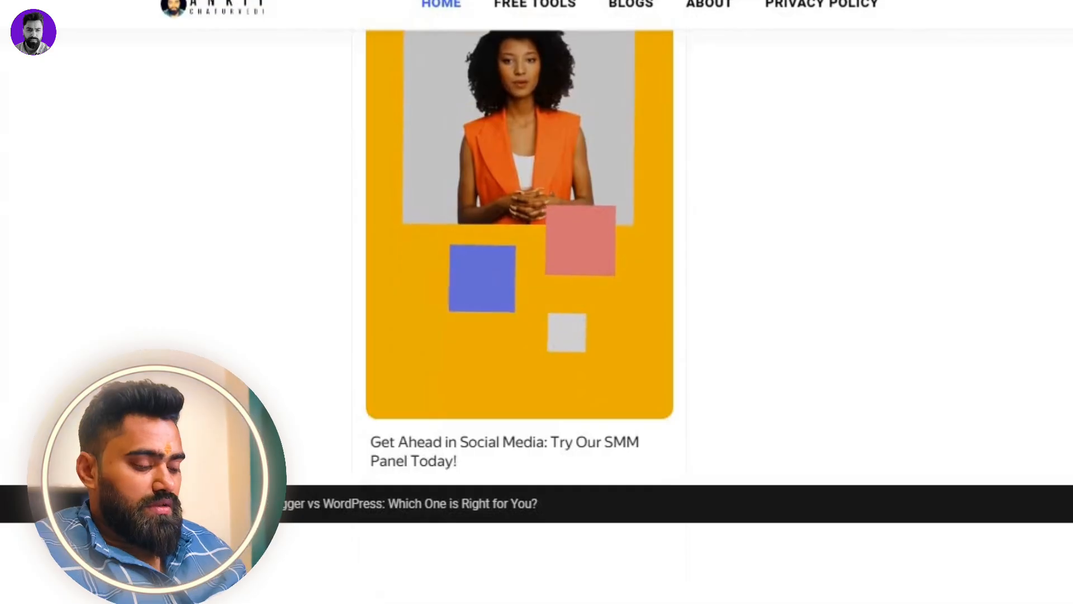
scroll(520, 302, up, 12)
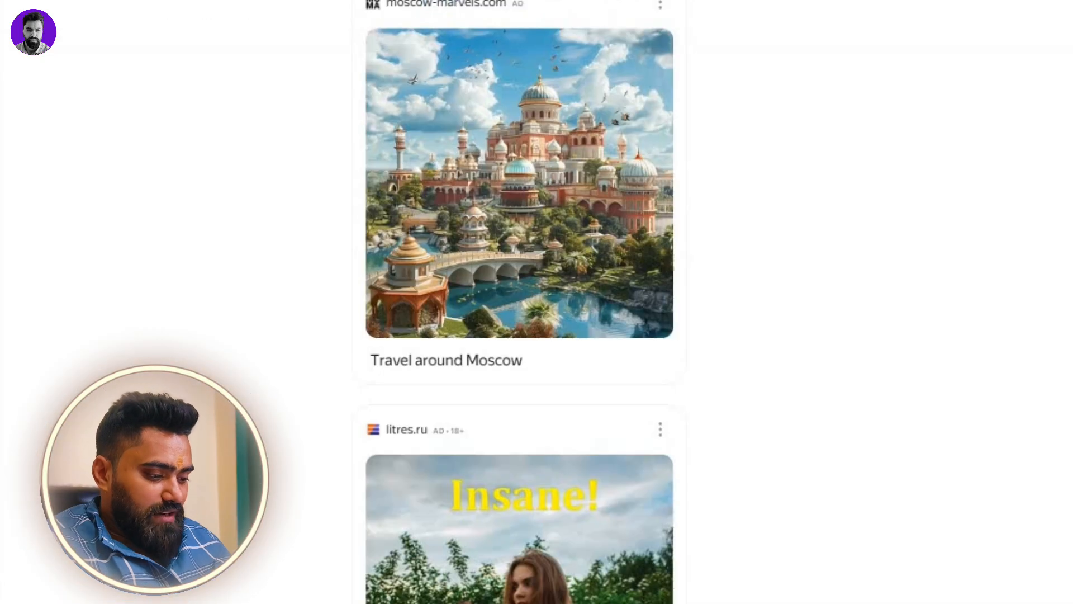
- View the home page in the browser's mobile device preview, reload it and look through the feed ads above the page content
key(F12)
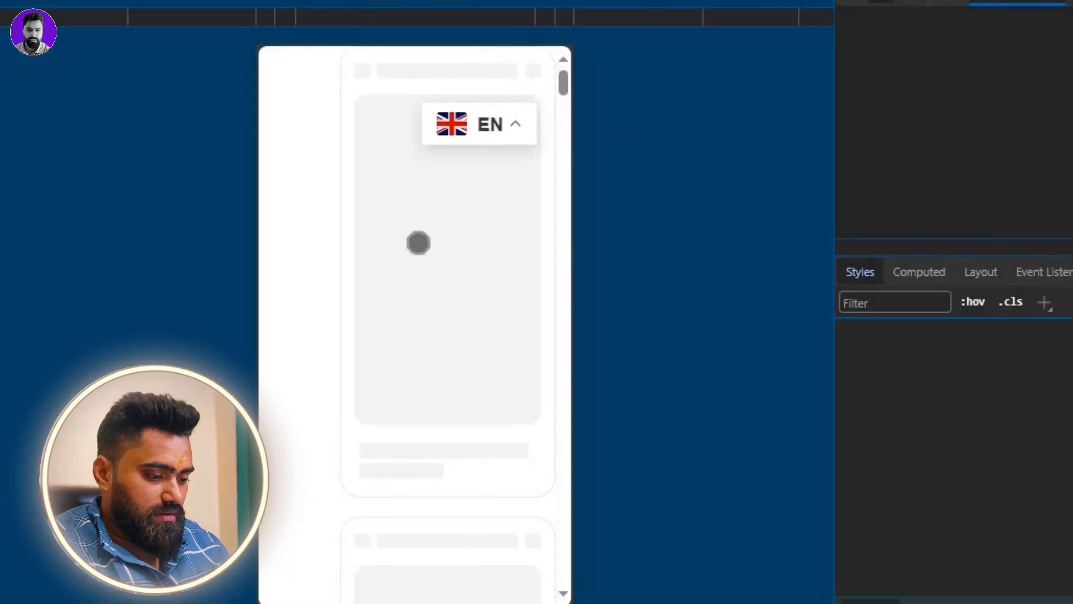
drag(516, 181, 496, 363)
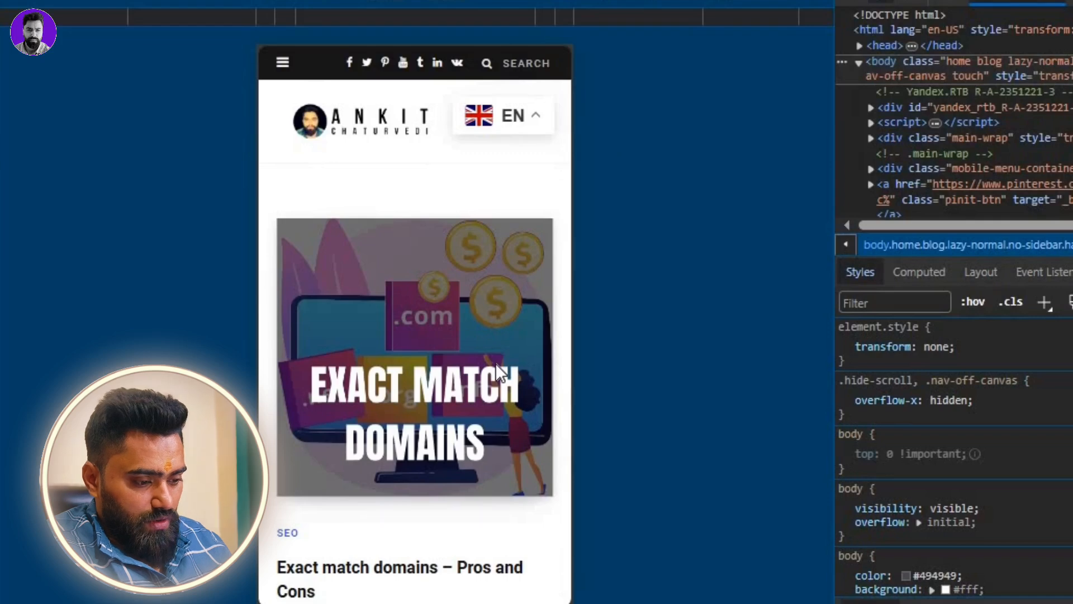
key(F5)
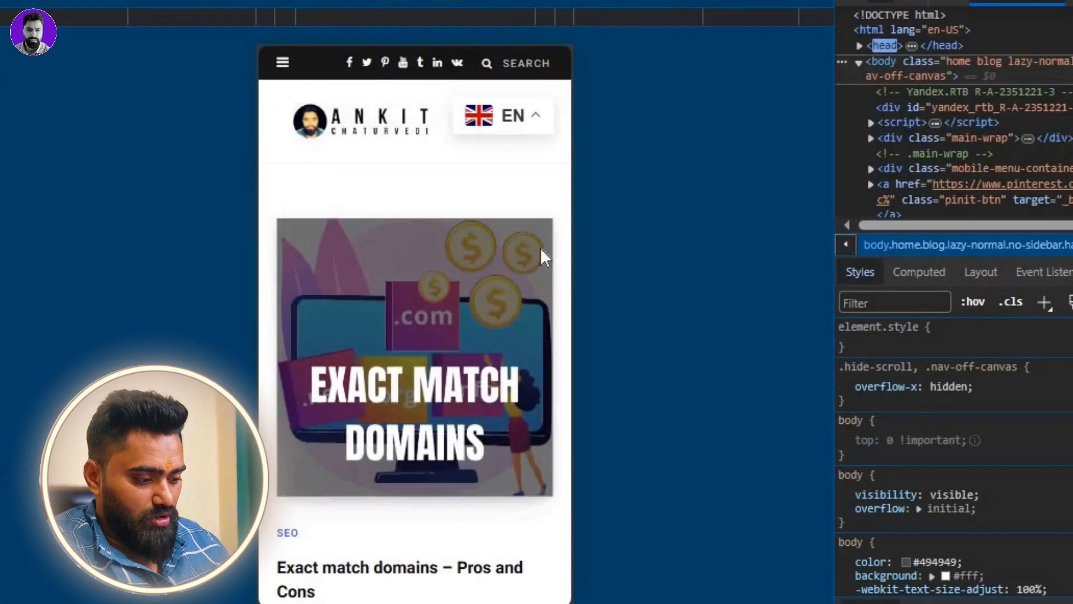
drag(500, 513, 501, 428)
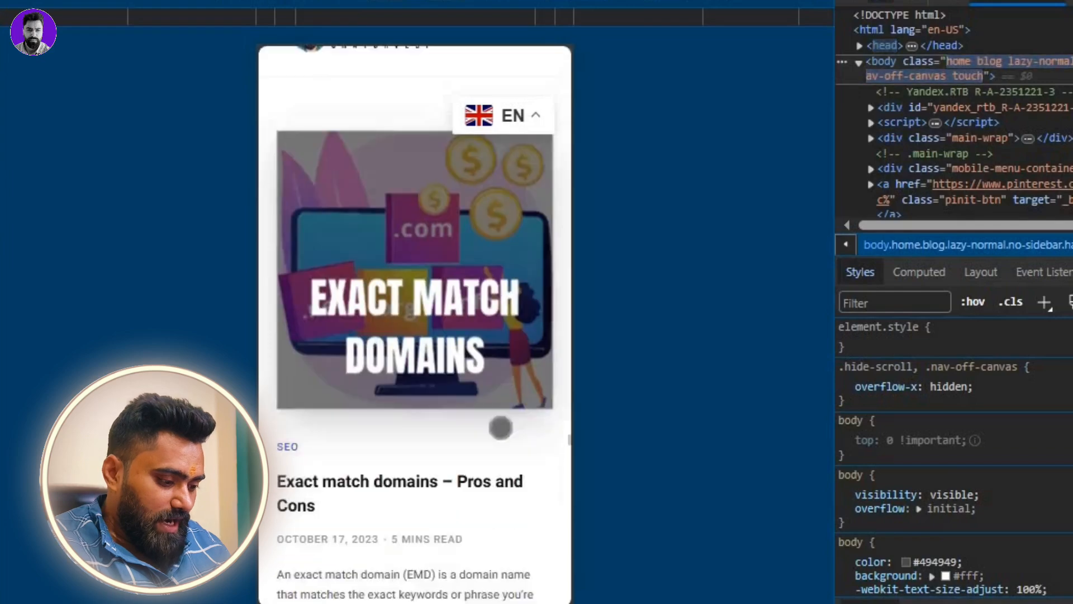
drag(494, 536, 498, 290)
drag(448, 545, 458, 294)
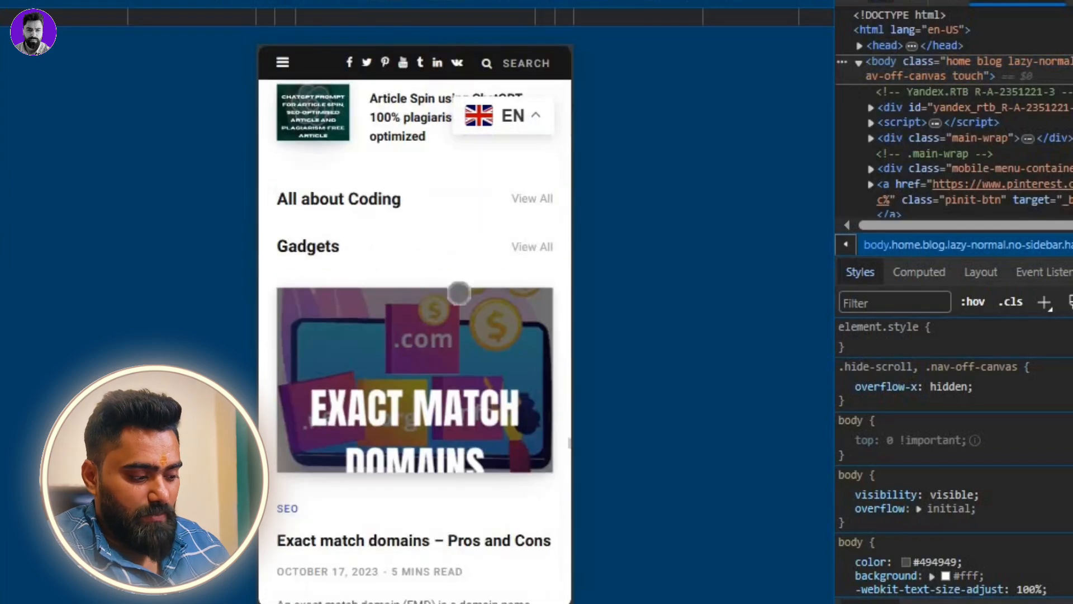
drag(474, 223, 497, 56)
drag(498, 183, 498, 598)
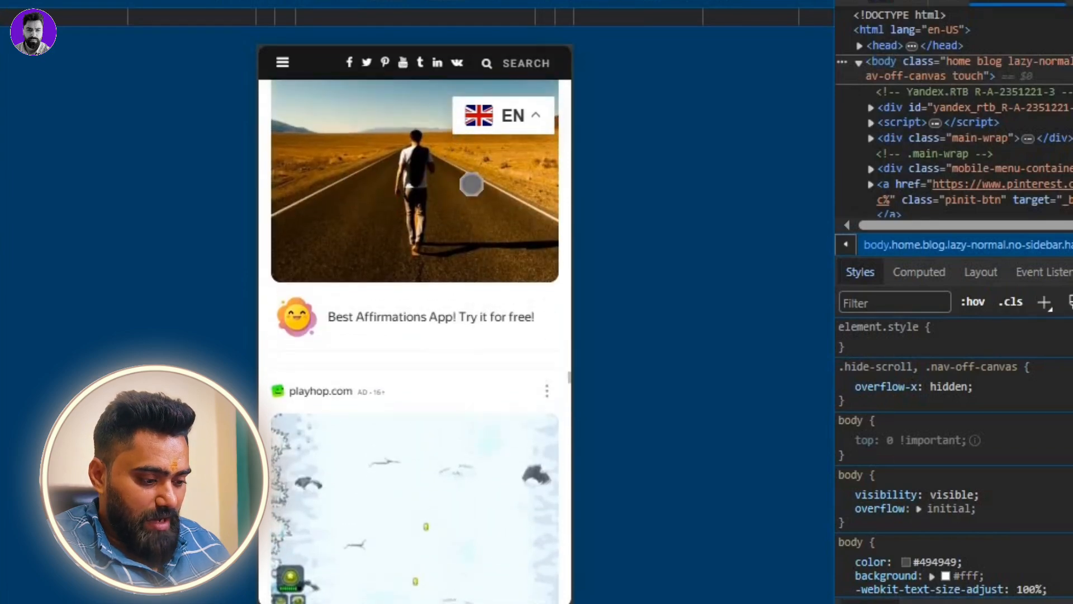
drag(464, 316, 461, 548)
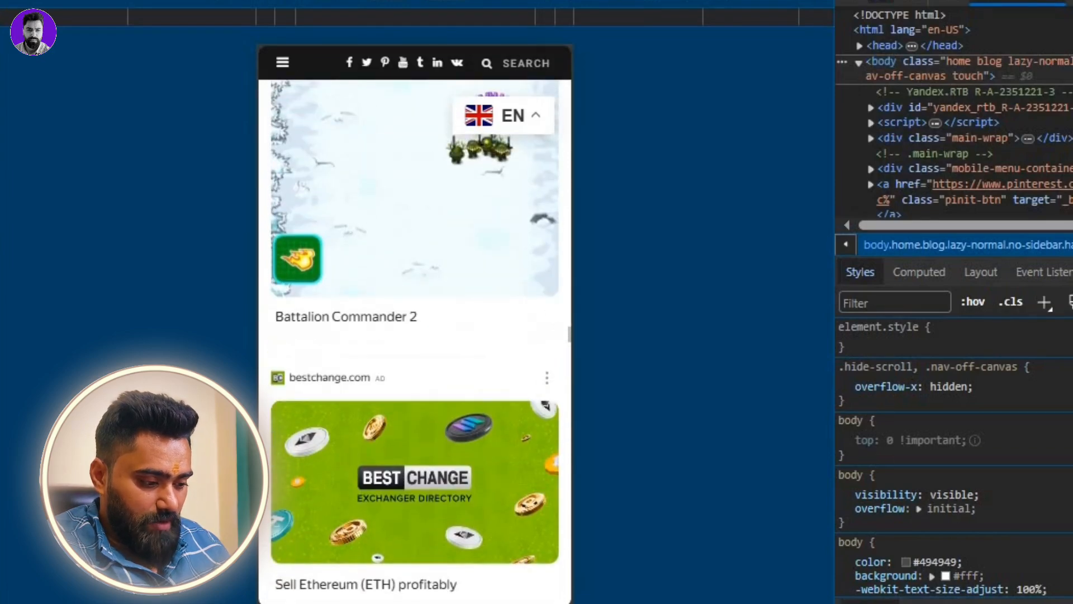